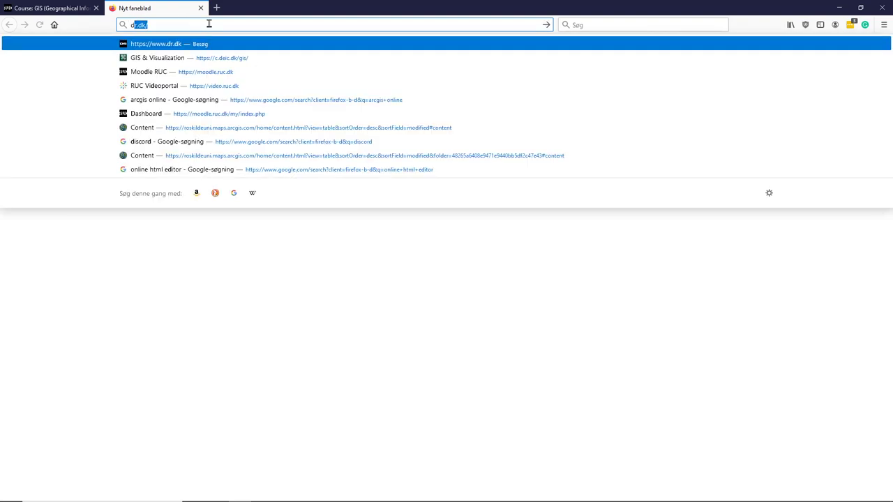
# Step: Enter 'discord' in Firefox's address bar to find the discordapp.com site
pyautogui.write('d')
# Step: Accept the discordapp.com suggestion to load the Discord homepage
pyautogui.press('Return')
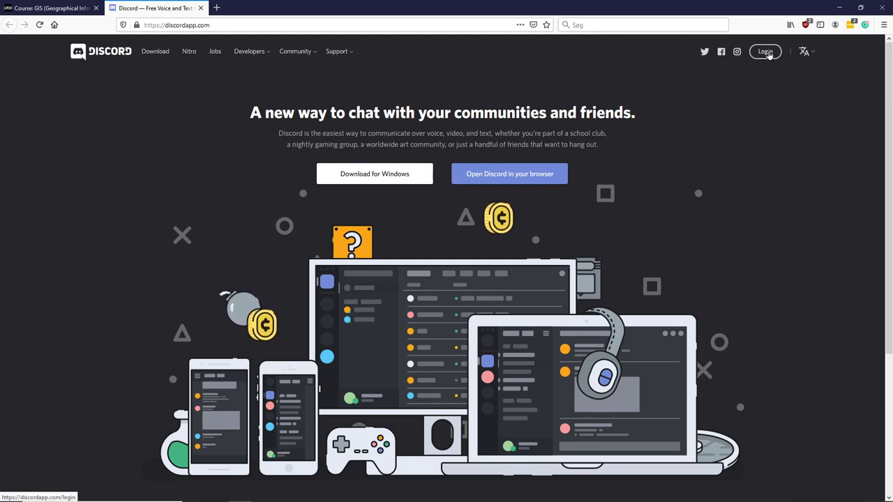
# Step: On the Discord login page, replace the prefilled e-mail and password with the account's credentials
pyautogui.click(768, 53)
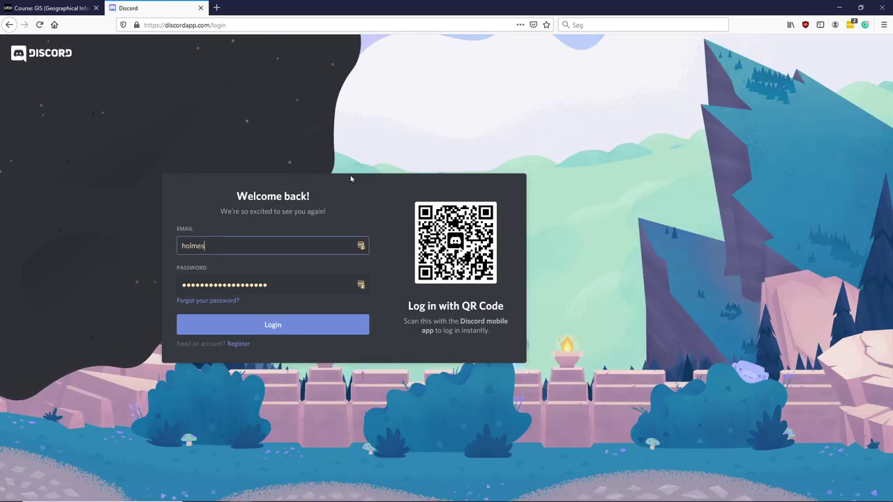
pyautogui.moveTo(210, 245); pyautogui.dragTo(90, 244)
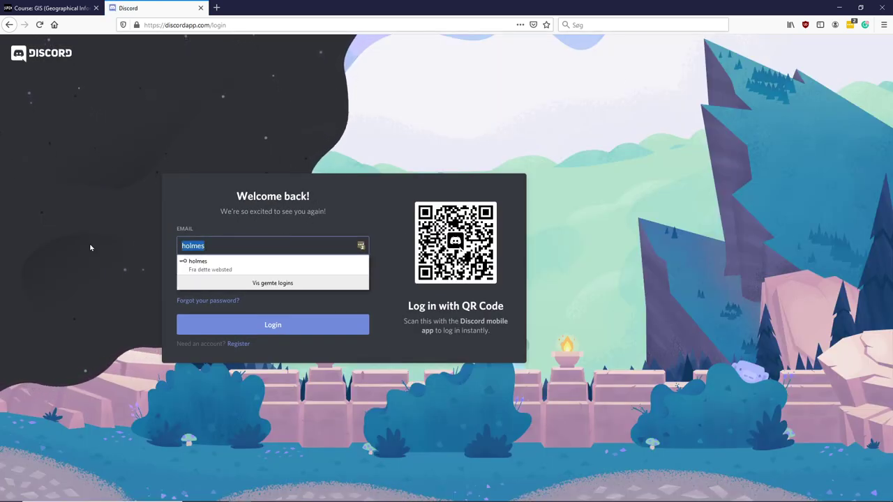
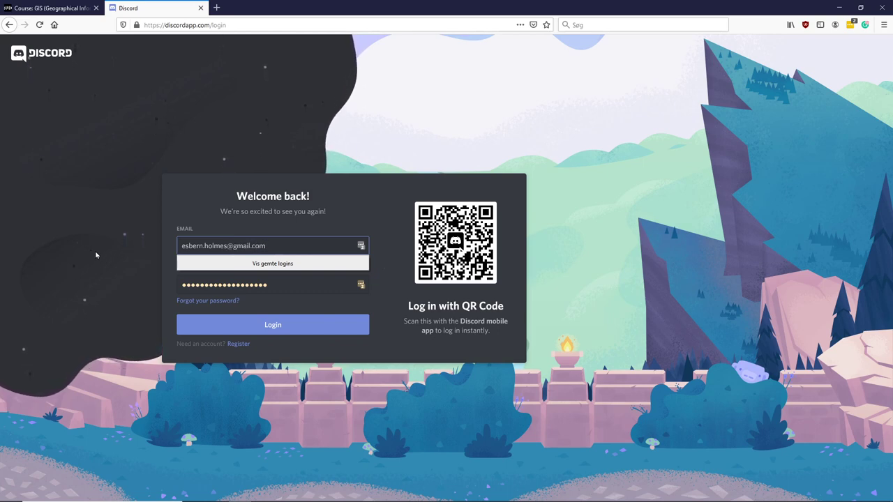
pyautogui.moveTo(298, 282); pyautogui.dragTo(120, 282)
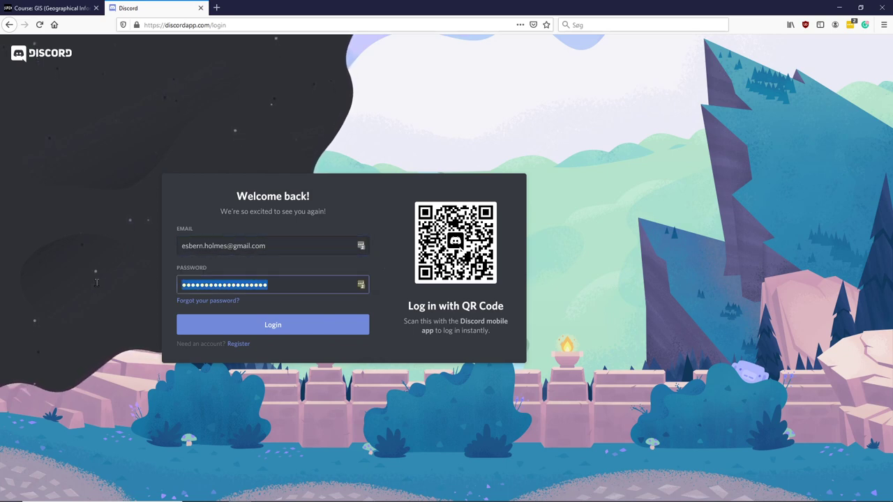
pyautogui.write('********')
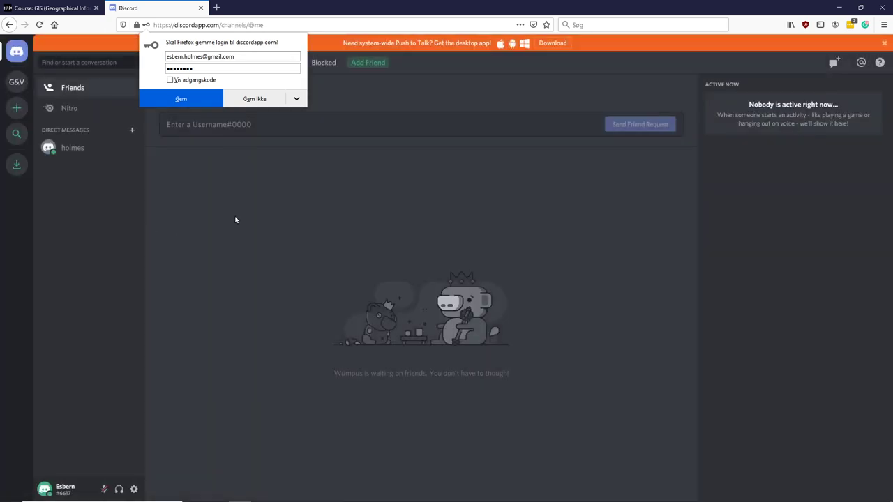
pyautogui.click(100, 238)
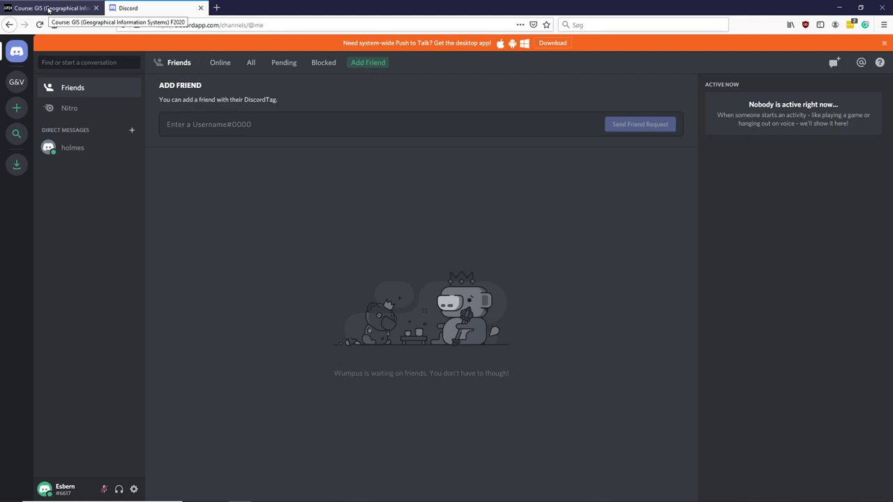
# Step: On the Moodle course page, select the discord.gg invite link in Creating Your Own Data
pyautogui.click(49, 8)
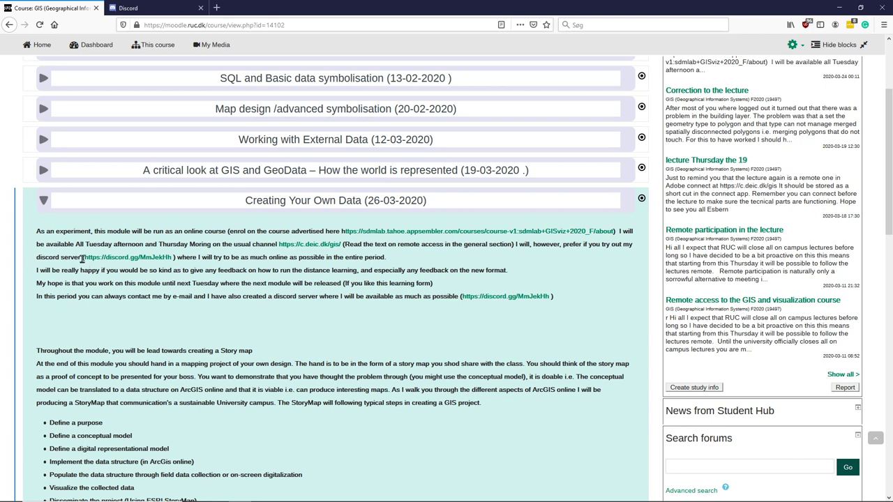
pyautogui.moveTo(81, 258); pyautogui.dragTo(177, 258)
pyautogui.hotkey('ctrl', 'c')
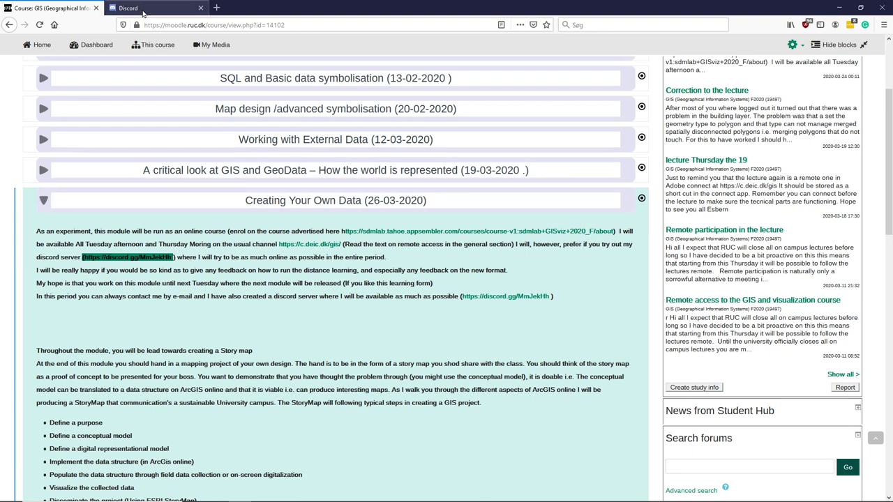
# Step: Join the GIS & Visualisation server using the pasted invite link, minus its stray parenthesis
pyautogui.click(143, 13)
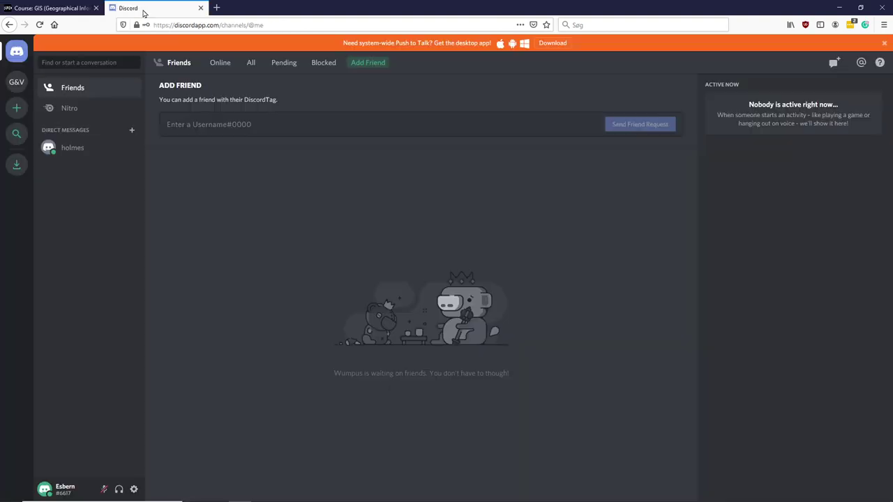
pyautogui.click(15, 113)
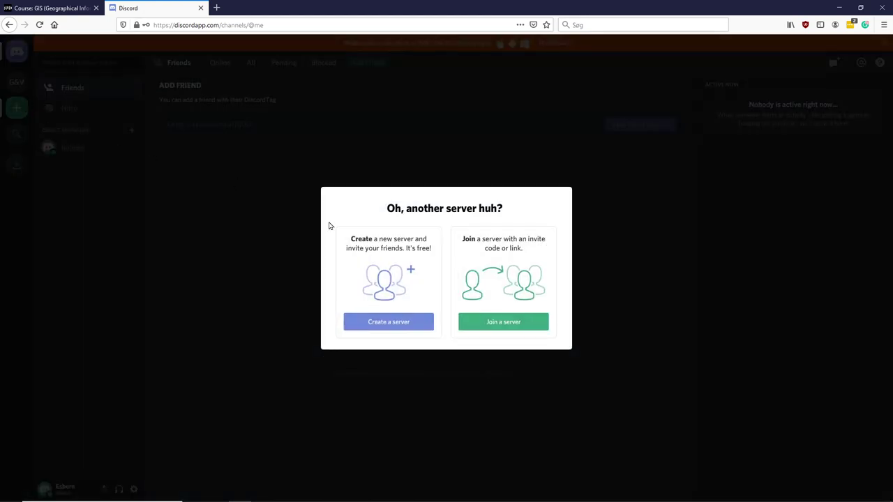
pyautogui.click(518, 322)
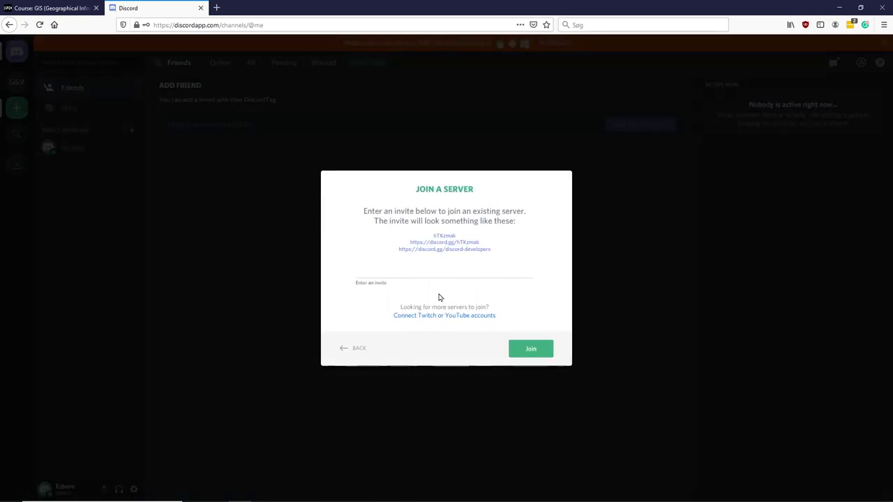
pyautogui.hotkey('ctrl', 'v')
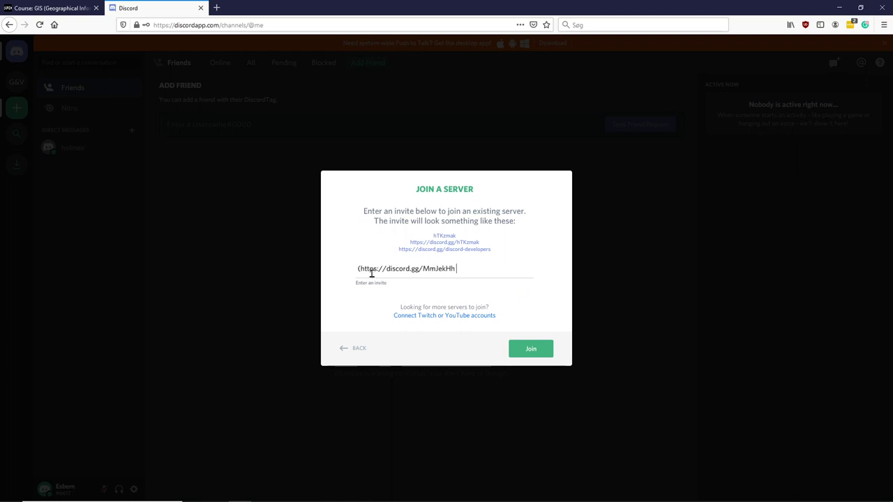
pyautogui.click(359, 268)
pyautogui.press('Delete')
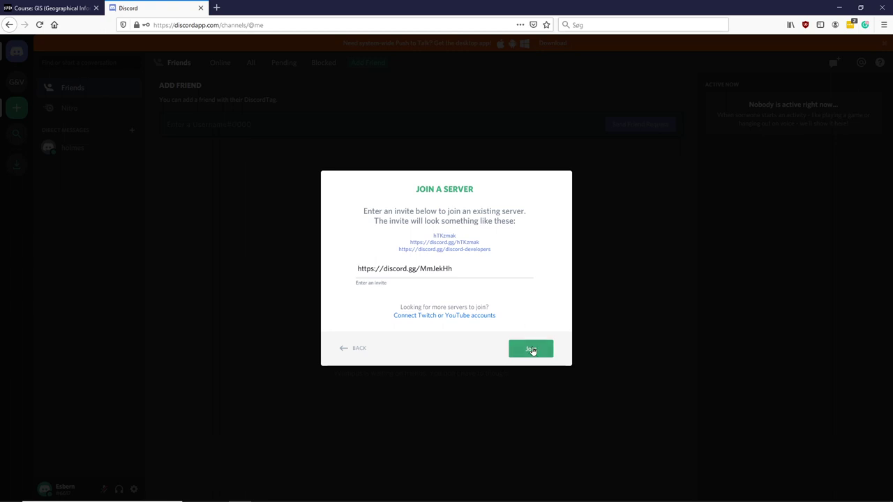
pyautogui.click(531, 349)
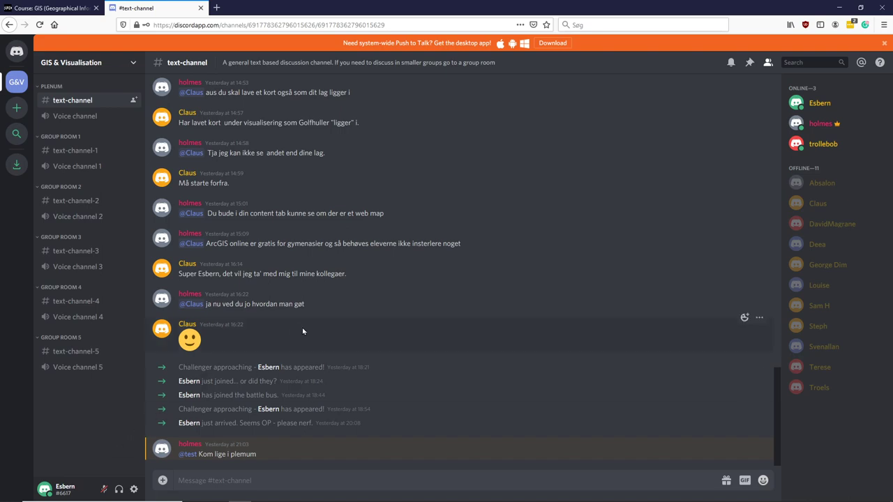
pyautogui.scroll(10, 323, 344)
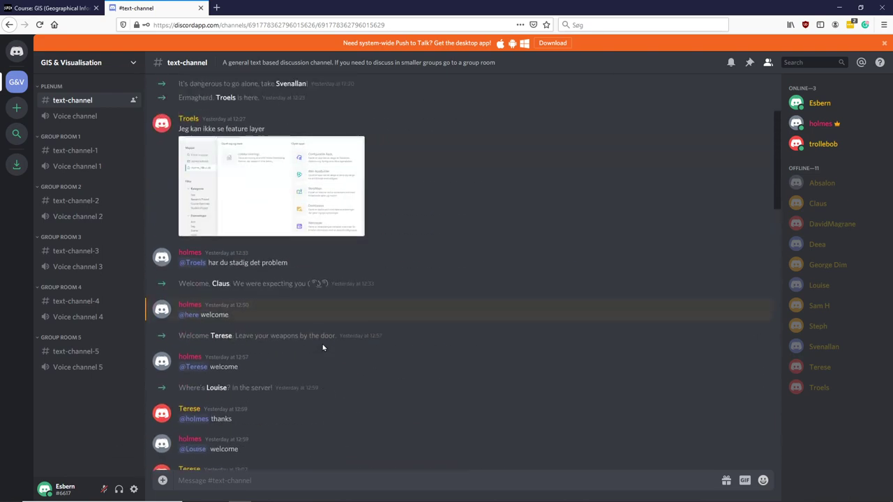
pyautogui.scroll(10, 322, 344)
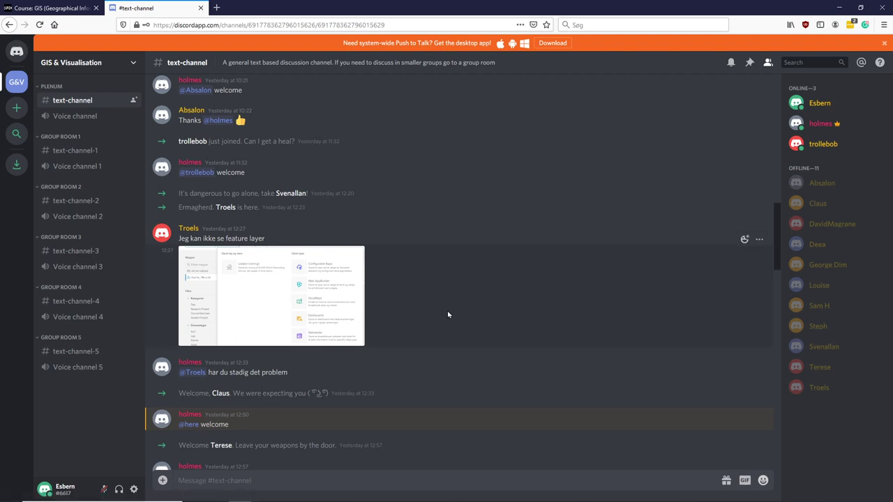
pyautogui.scroll(-15, 448, 316)
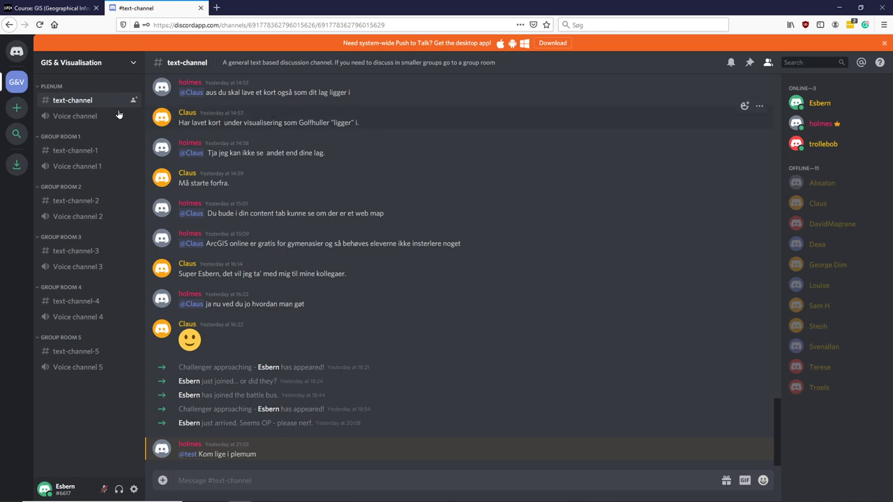
pyautogui.scroll(3, 302, 119)
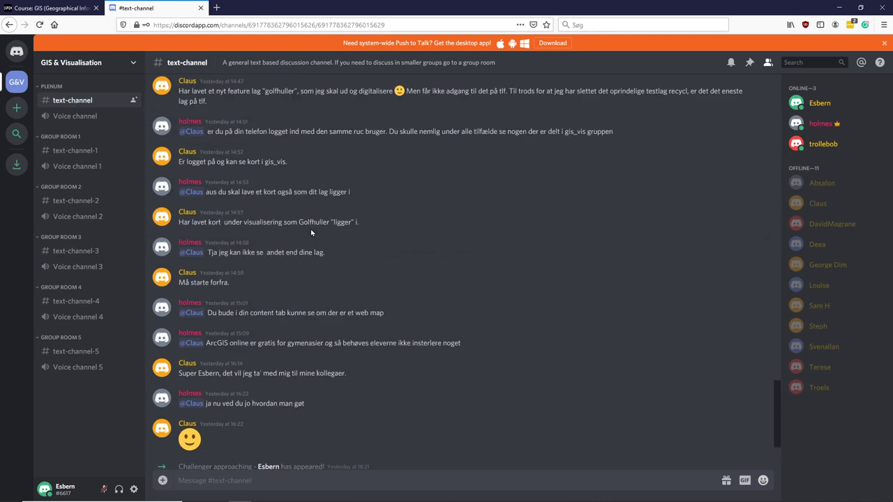
pyautogui.scroll(-3, 311, 232)
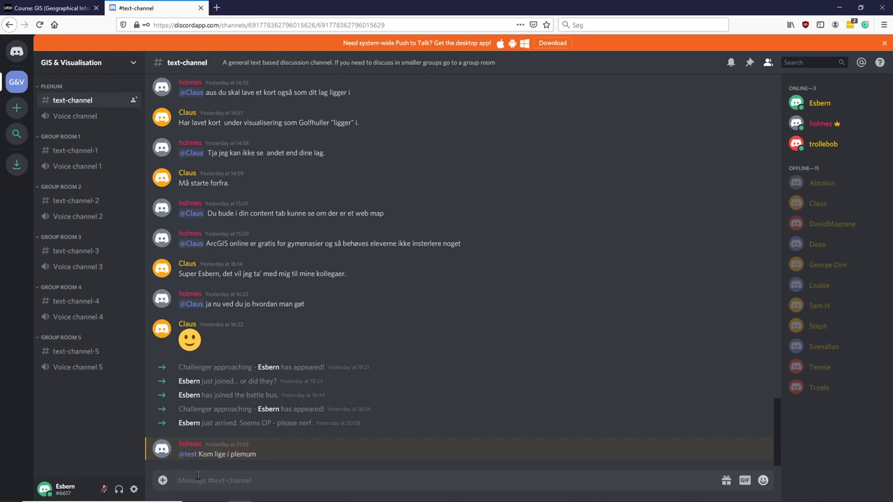
# Step: Post 'hi' in text-channel with the ruc.jdp campus photo from Pictures attached
pyautogui.write('hi')
pyautogui.click(161, 481)
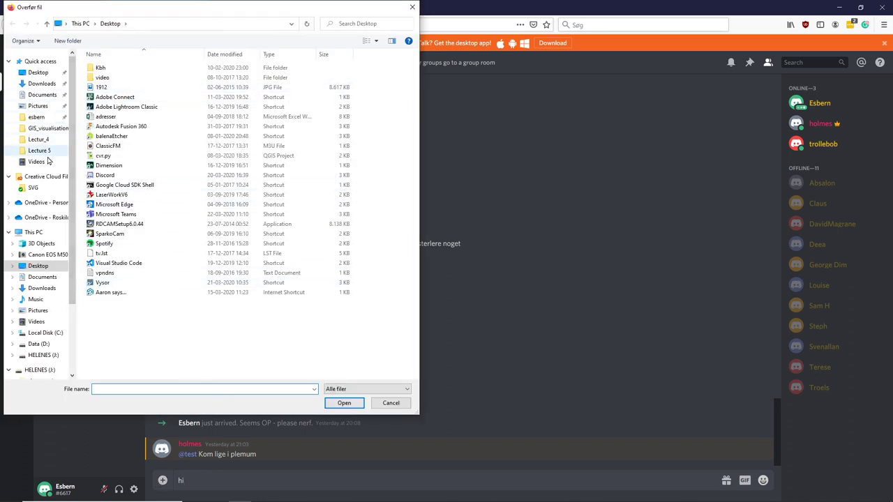
pyautogui.click(37, 106)
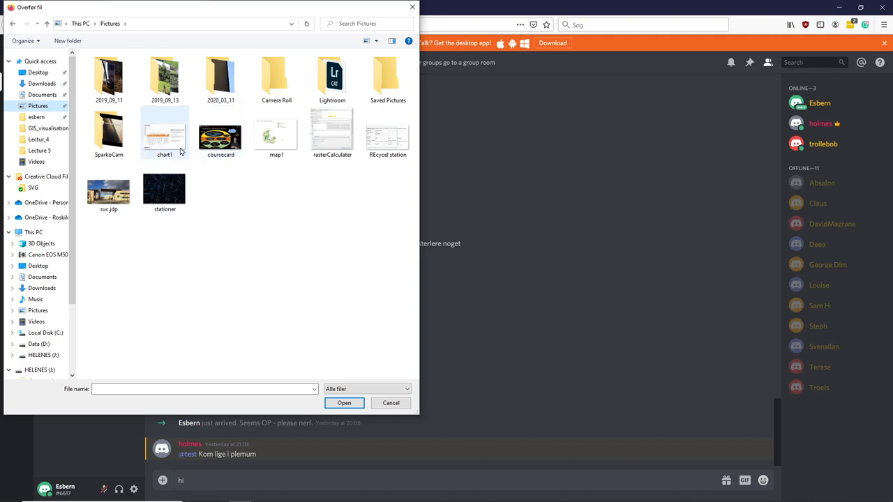
pyautogui.click(115, 193)
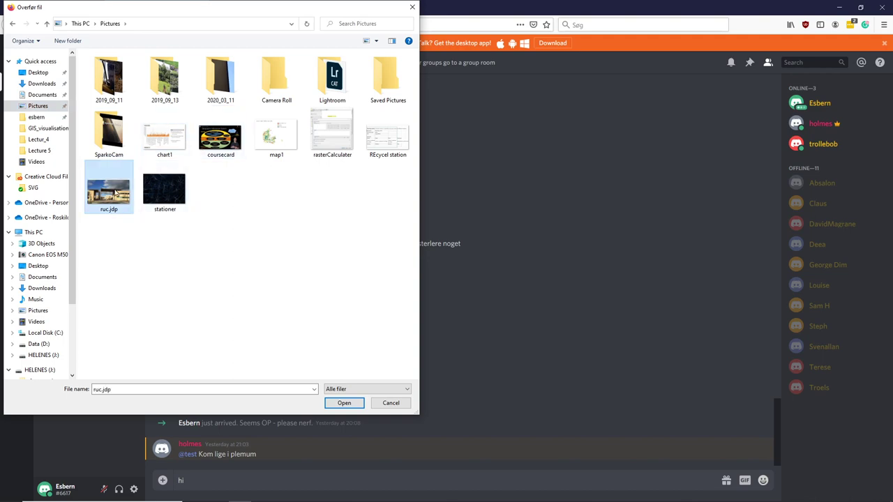
pyautogui.click(344, 403)
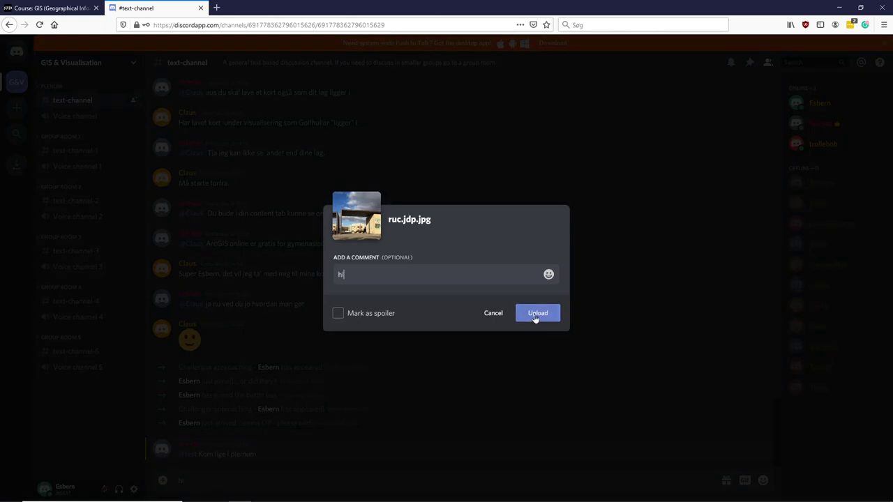
pyautogui.click(542, 315)
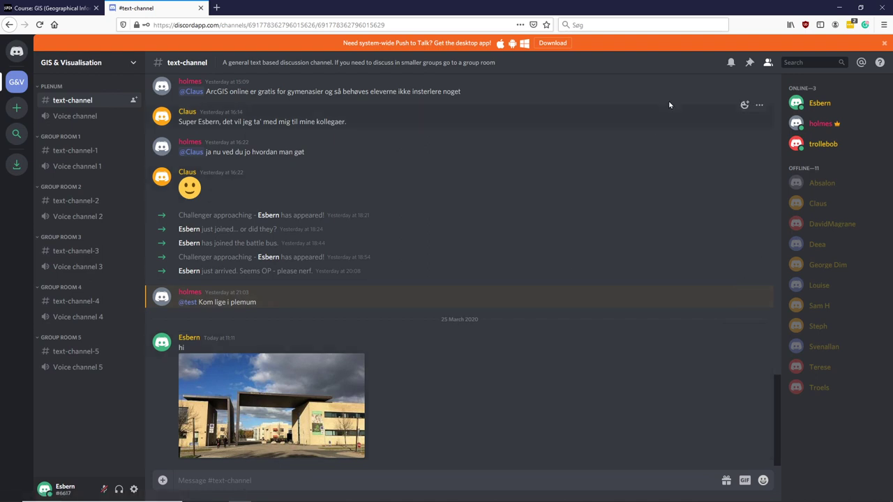
# Step: Restore and narrow the Firefox window so the Discord desktop app shows beside it
pyautogui.click(862, 8)
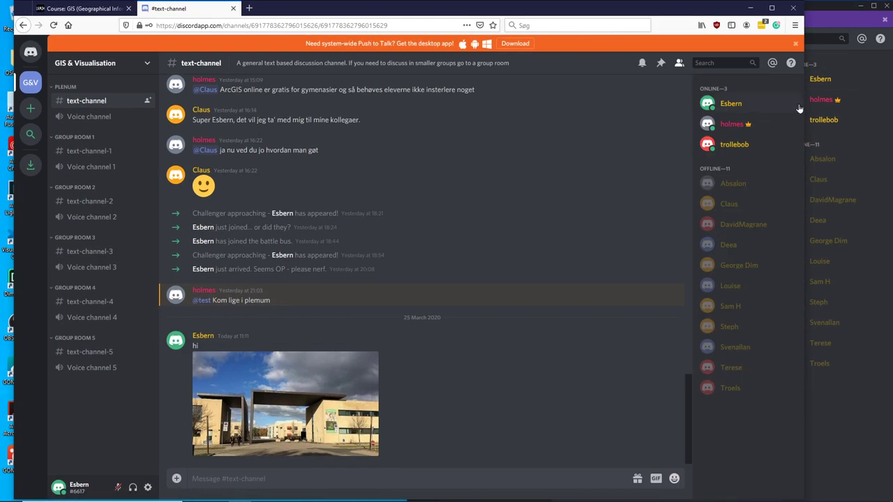
pyautogui.moveTo(806, 107); pyautogui.dragTo(509, 112)
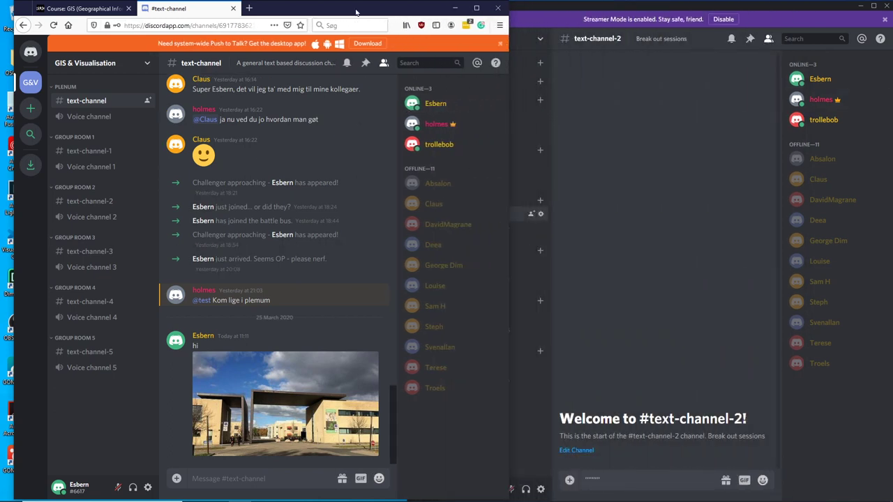
pyautogui.moveTo(329, 13); pyautogui.dragTo(313, 13)
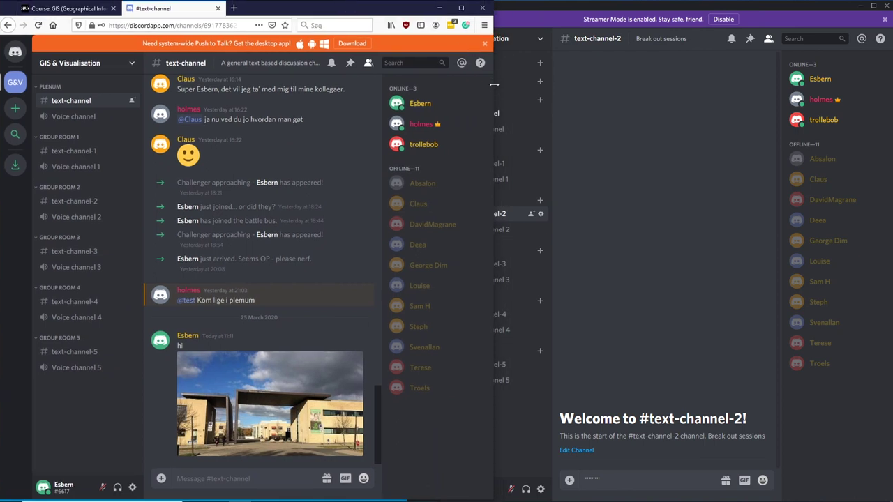
pyautogui.moveTo(494, 84); pyautogui.dragTo(412, 91)
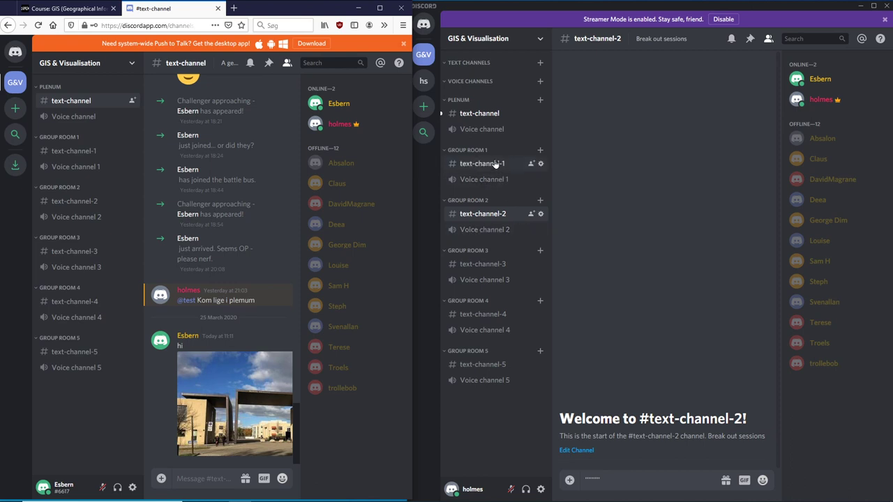
# Step: From the desktop app, send 'hi from homes' in #text-channel
pyautogui.click(486, 115)
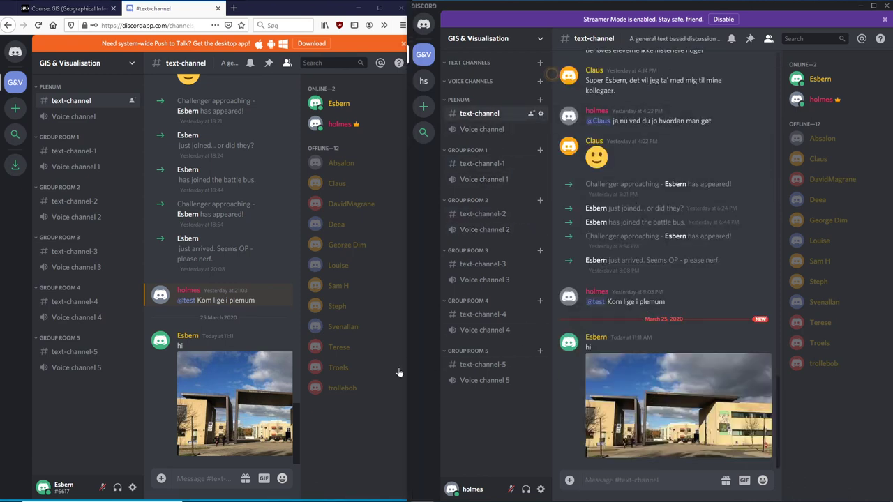
pyautogui.click(625, 481)
pyautogui.write('hi from hom')
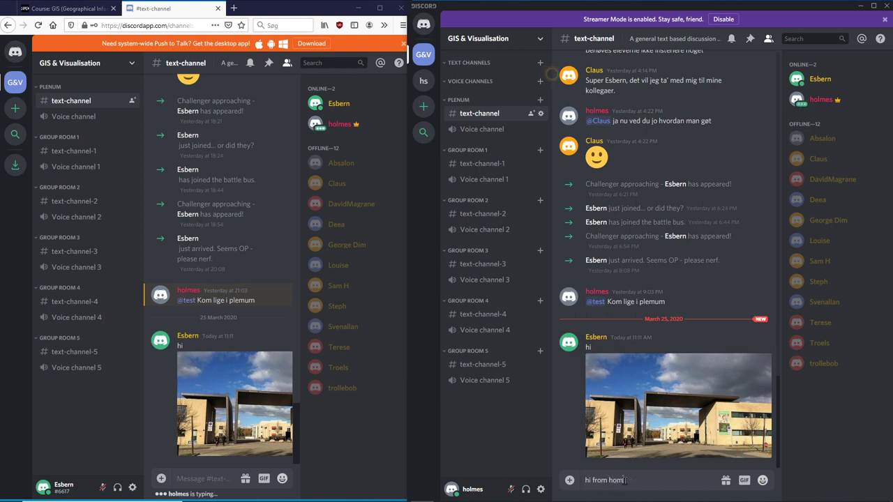
pyautogui.write('es')
pyautogui.press('Return')
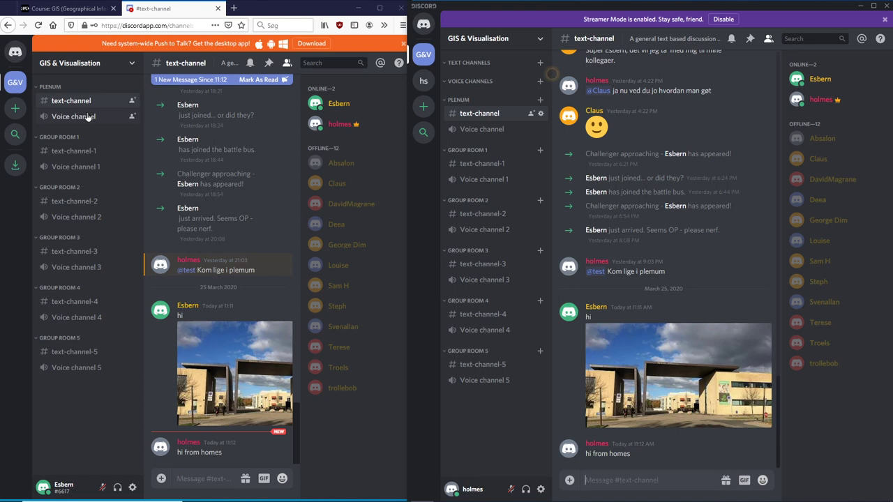
# Step: Join both clients to the Plenum voice channel, then move both into Group Room 1's Voice channel 1
pyautogui.click(86, 117)
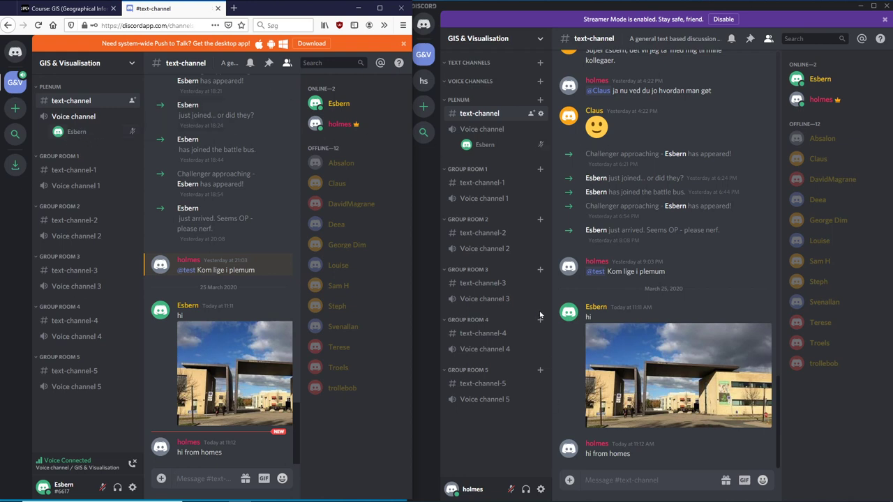
pyautogui.click(522, 359)
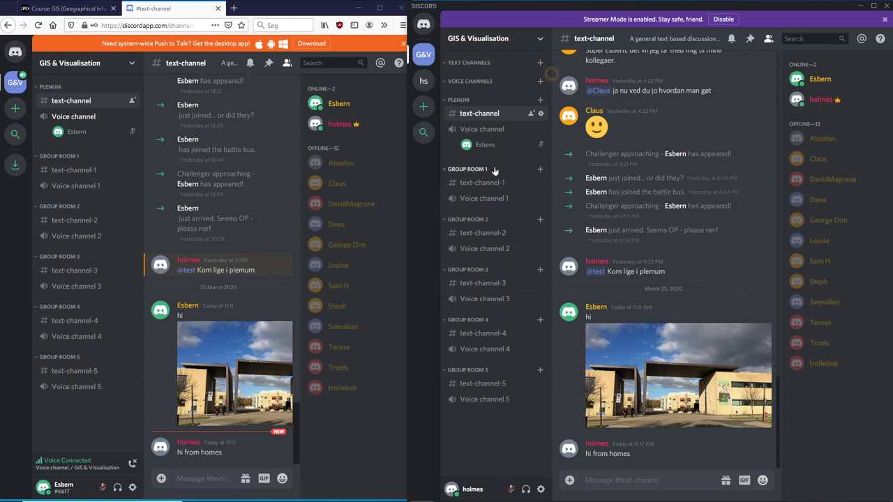
pyautogui.click(489, 130)
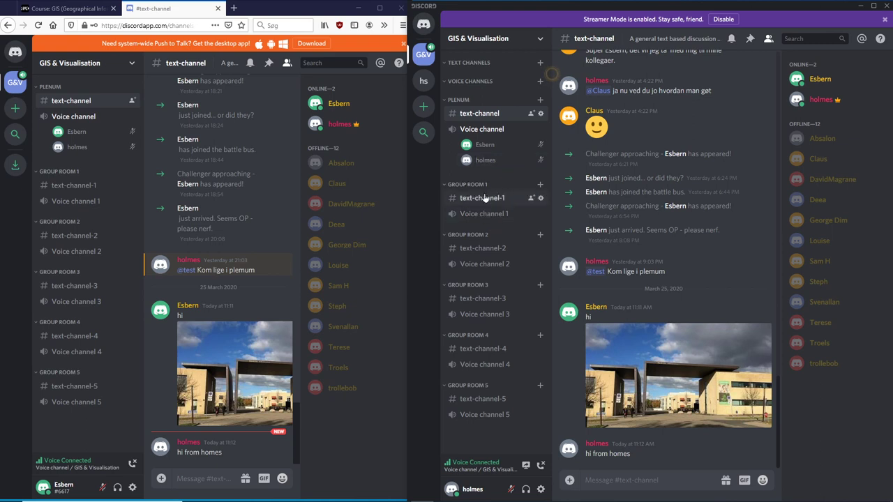
pyautogui.click(485, 214)
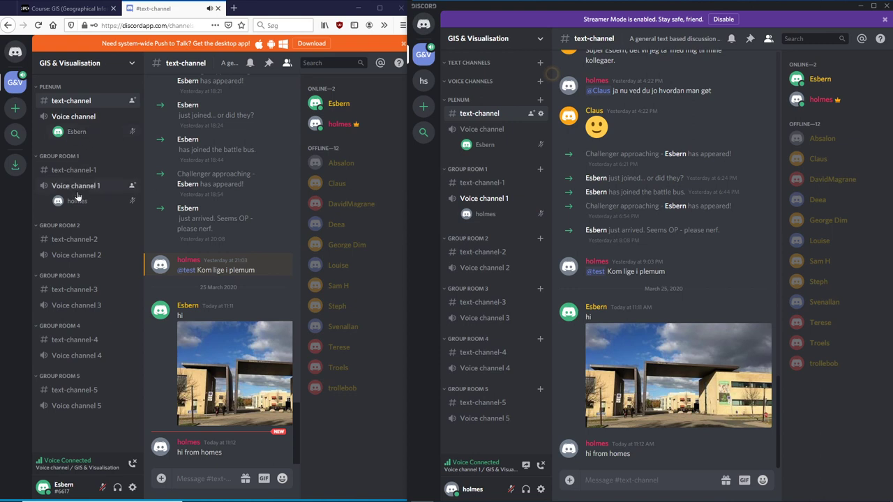
pyautogui.click(69, 185)
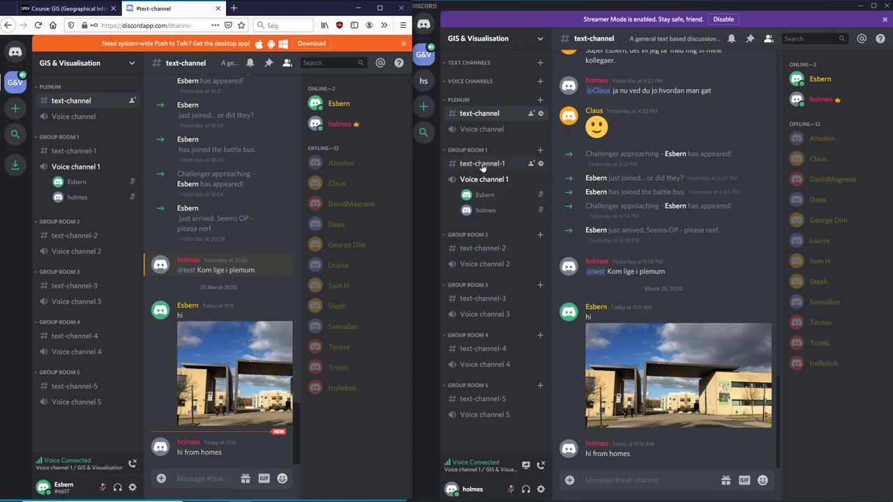
# Step: Show #text-channel-1 under Group Room 1 in the browser client
pyautogui.click(80, 154)
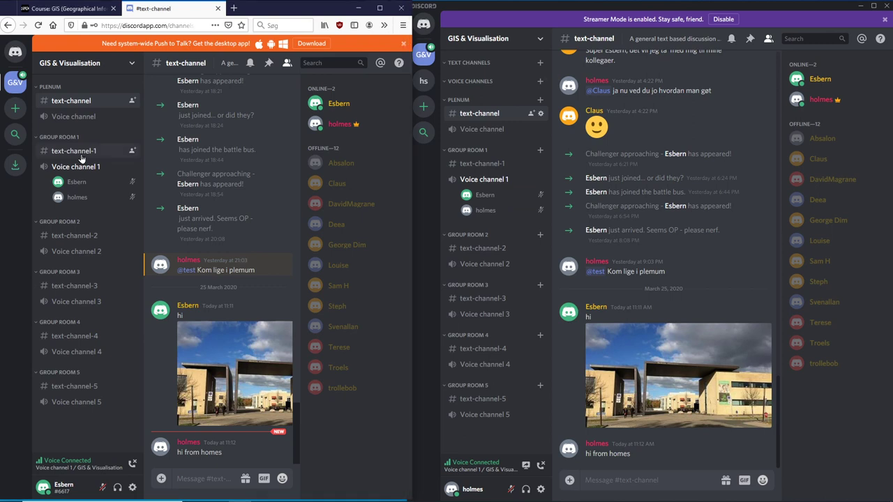
# Step: Post the test message 'fgfdgfd' in text-channel-1 from the desktop client
pyautogui.click(482, 164)
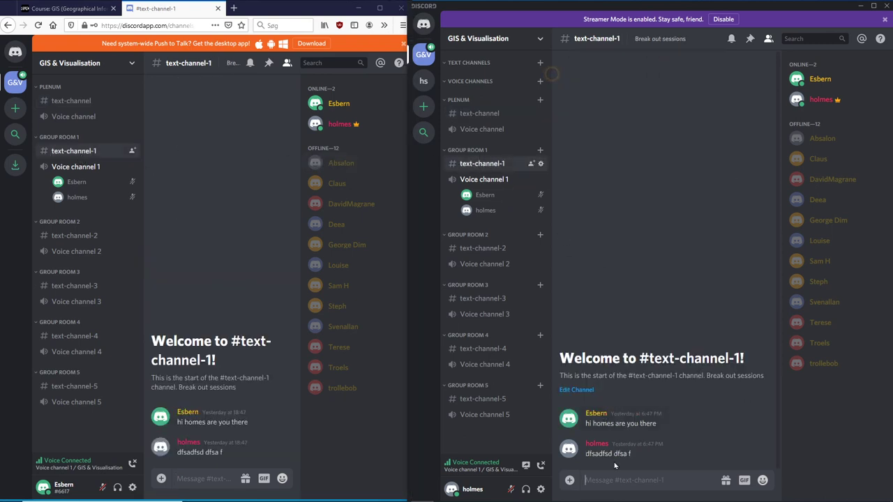
pyautogui.click(620, 479)
pyautogui.write('fgfdgfd')
pyautogui.press('Return')
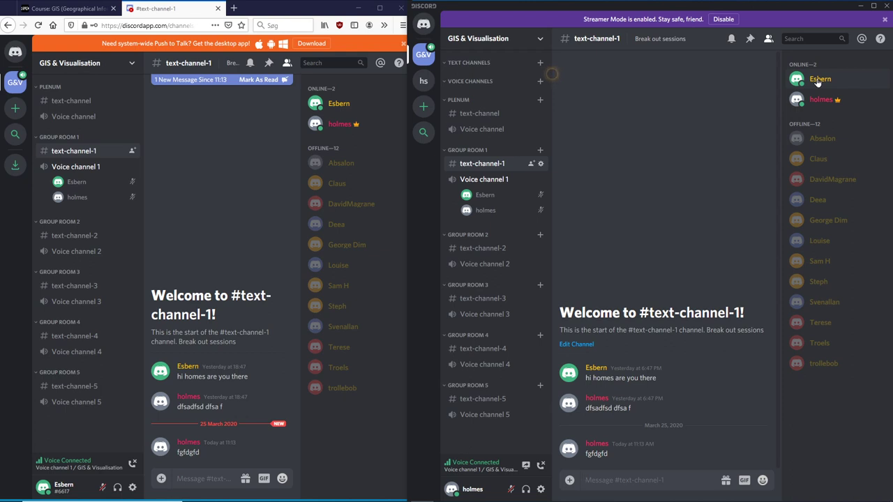
# Step: Call the web account directly from its member-list entry in the desktop client
pyautogui.rightClick(819, 81)
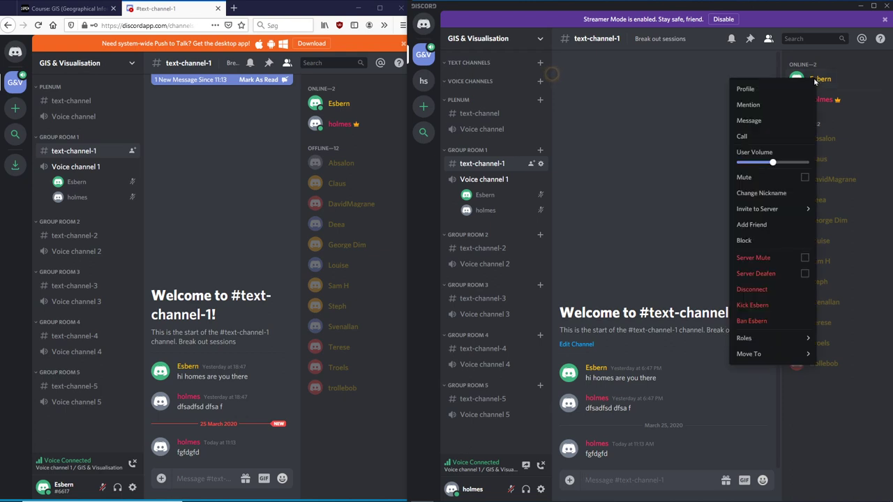
pyautogui.click(752, 137)
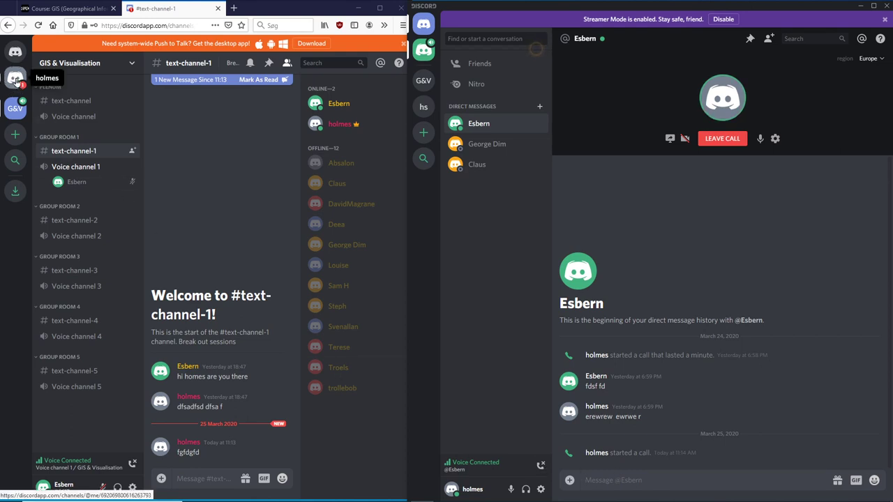
# Step: Answer the direct call from the web client's DM and mute the desktop microphone
pyautogui.click(17, 79)
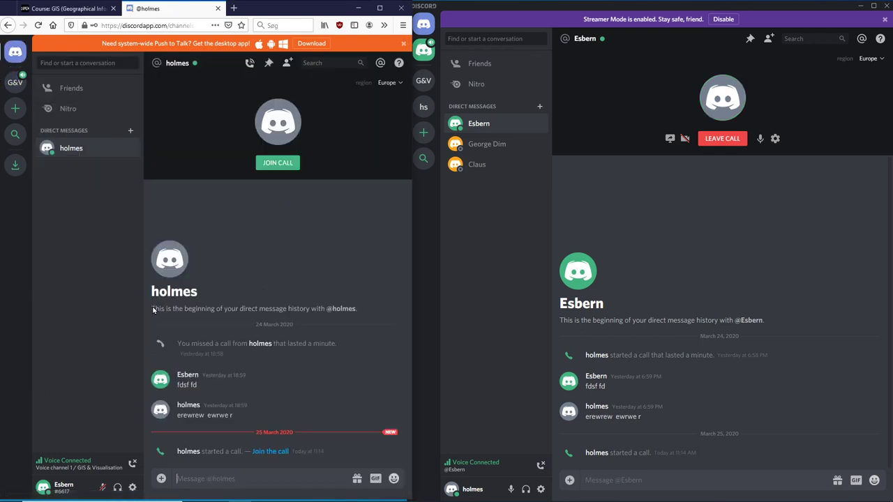
pyautogui.click(284, 166)
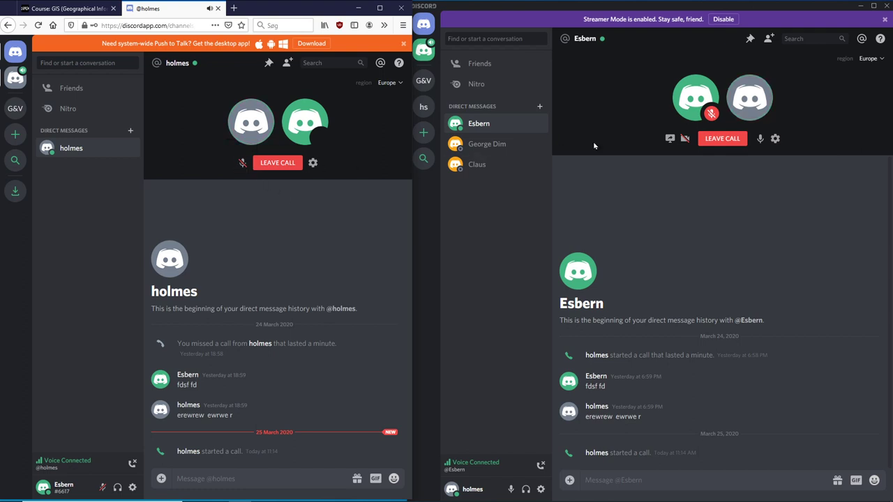
pyautogui.click(758, 140)
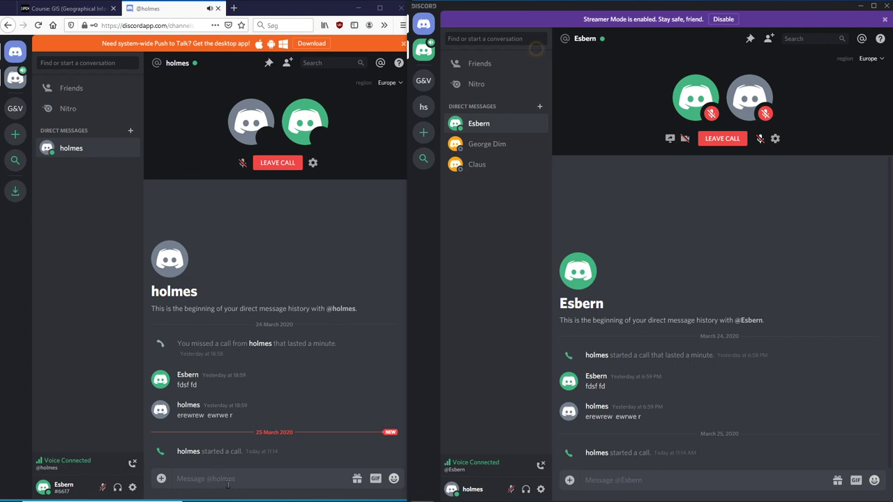
# Step: Send a short reply in the DM, then leave the call in both clients
pyautogui.click(230, 478)
pyautogui.write('reter')
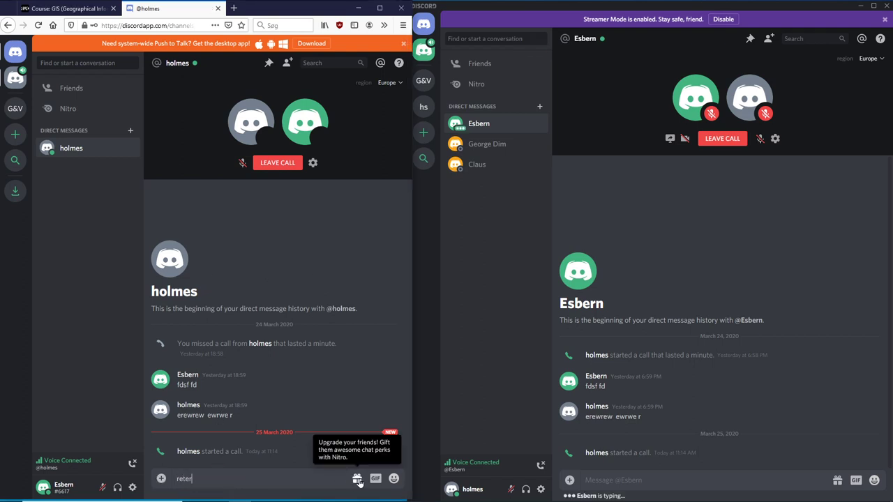
pyautogui.press('Return')
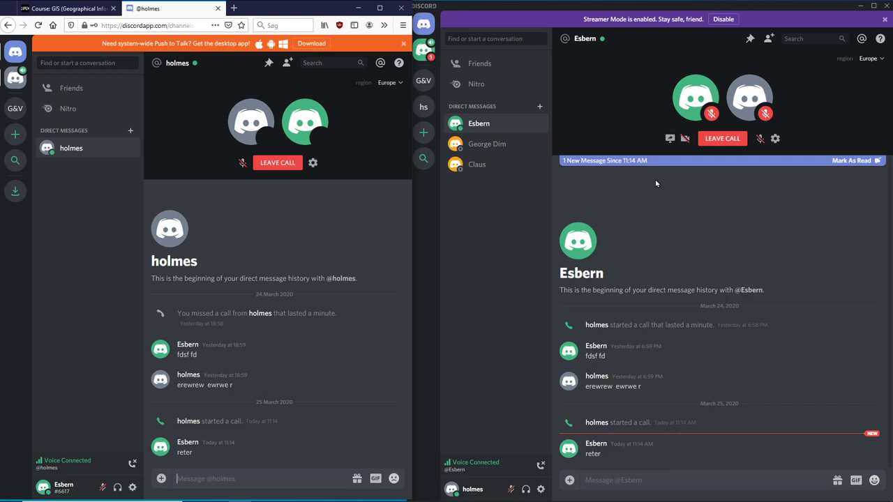
pyautogui.click(272, 166)
pyautogui.click(730, 138)
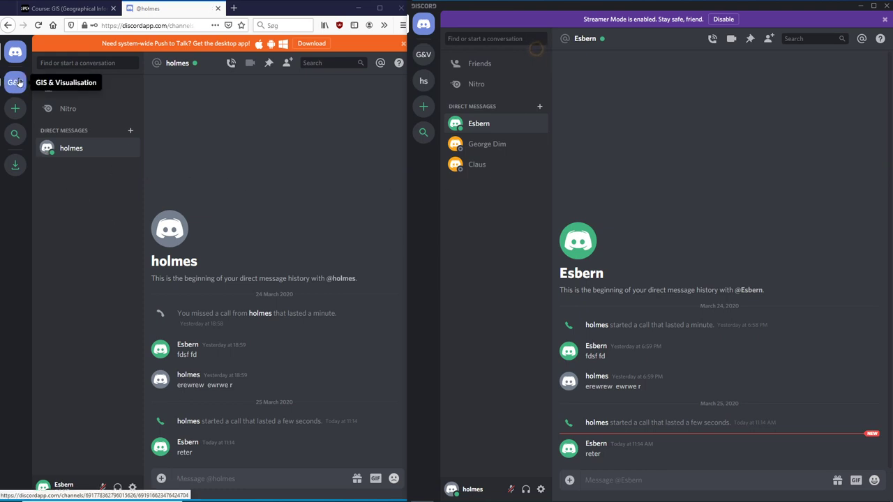
# Step: Return both clients to GIS & Visualisation, join Voice channel 1 in each, and toggle the desktop mic
pyautogui.click(15, 83)
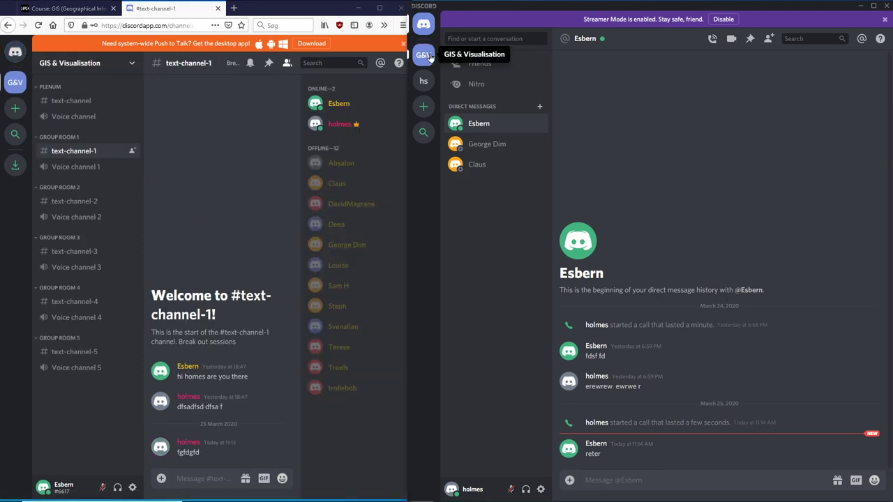
pyautogui.click(423, 54)
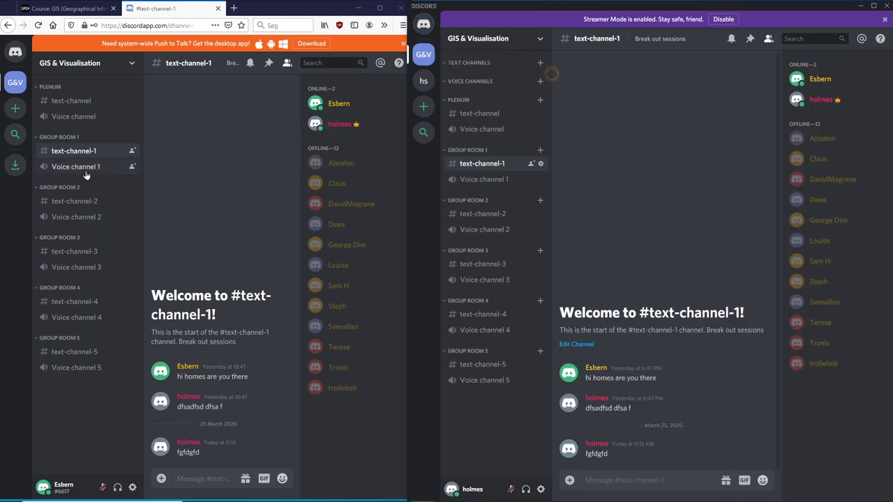
pyautogui.click(81, 170)
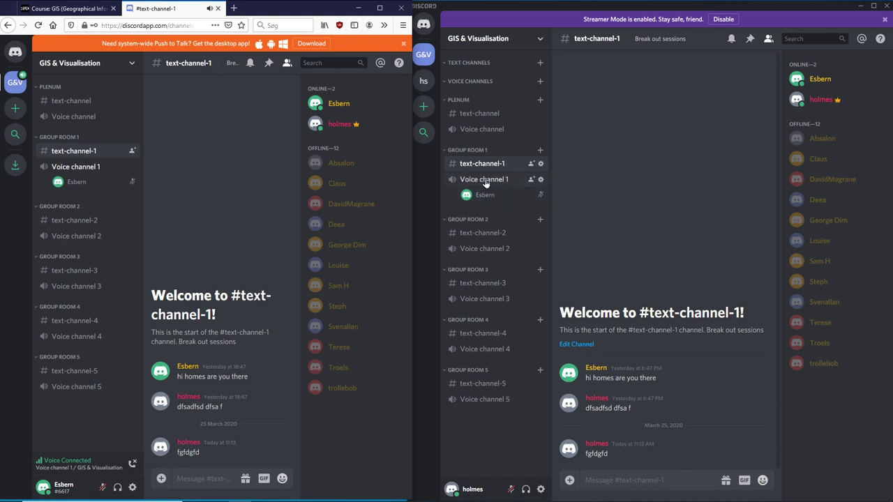
pyautogui.click(485, 180)
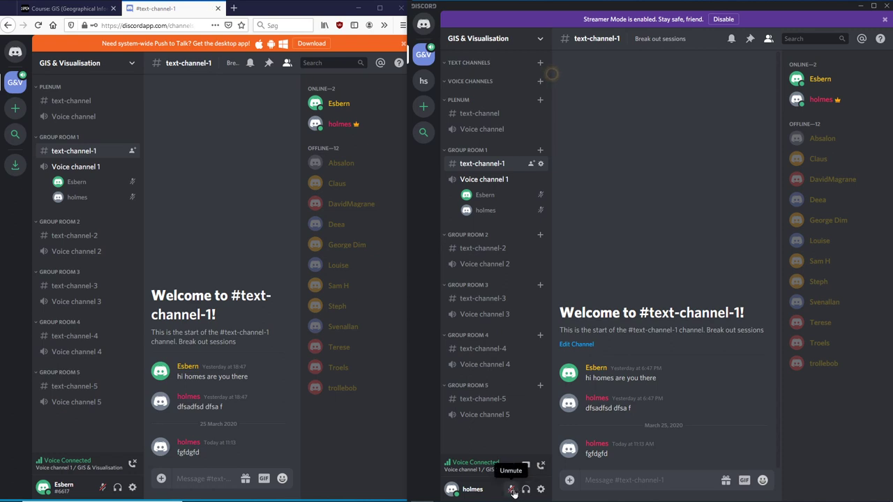
pyautogui.click(512, 490)
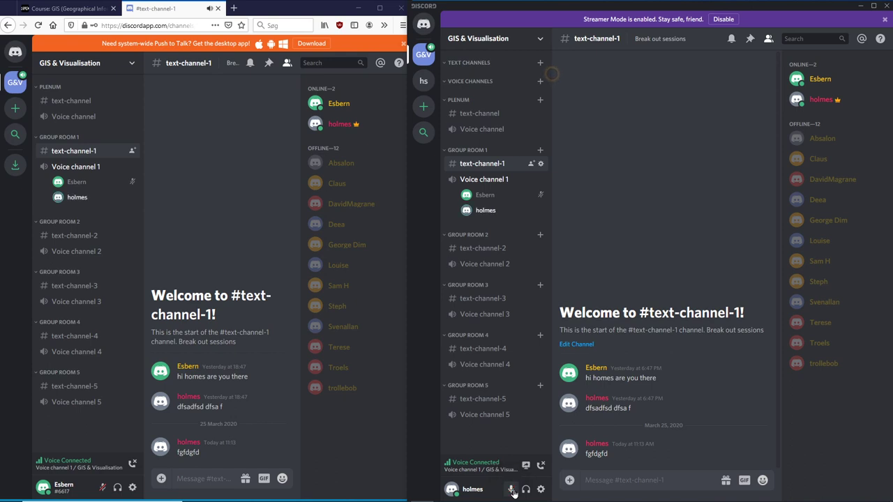
pyautogui.click(513, 493)
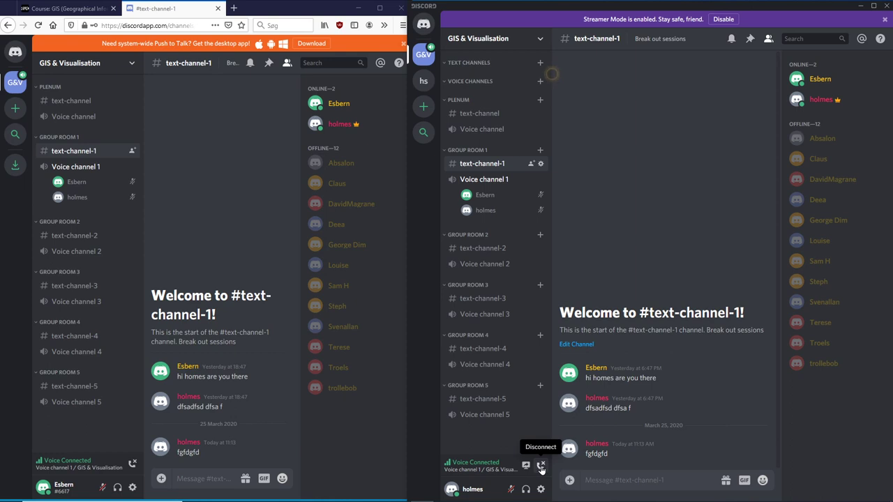
# Step: Disconnect the desktop account from Voice channel 1 and rejoin it, twice over
pyautogui.click(541, 467)
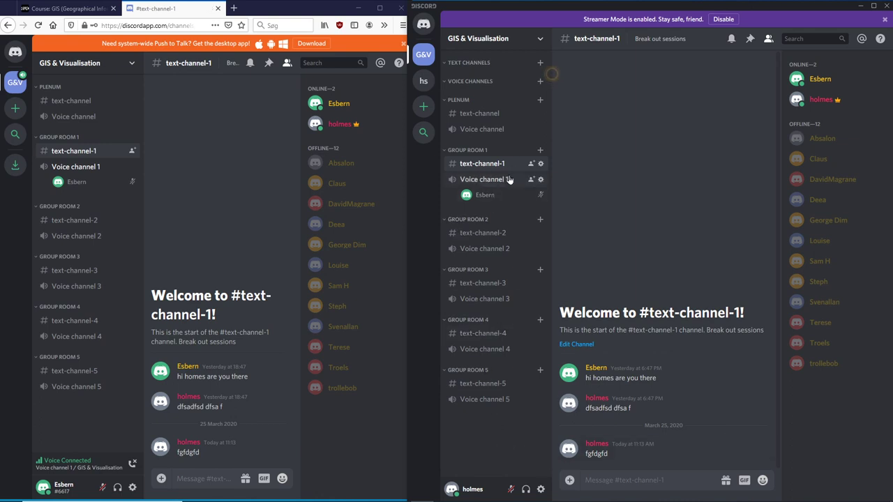
pyautogui.click(509, 179)
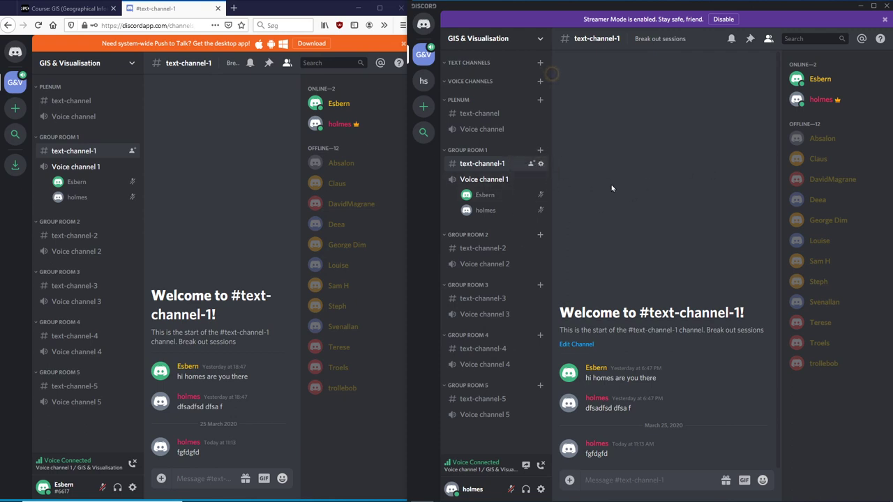
pyautogui.click(540, 466)
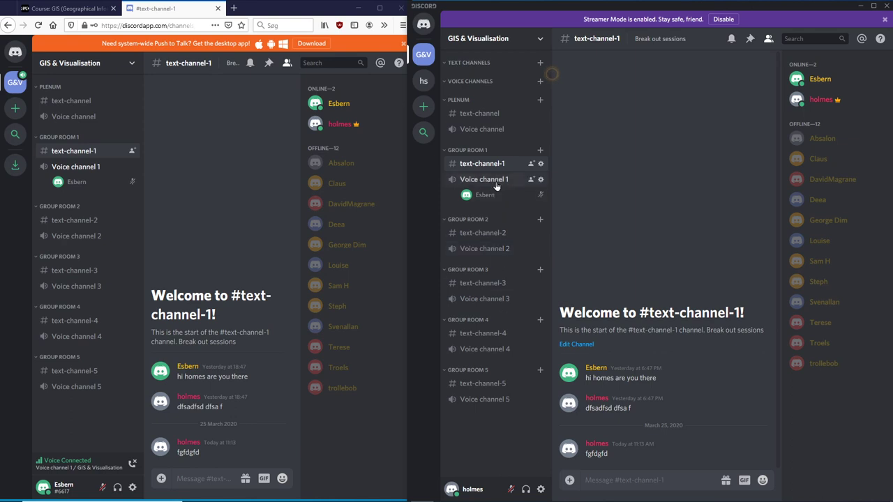
pyautogui.click(496, 184)
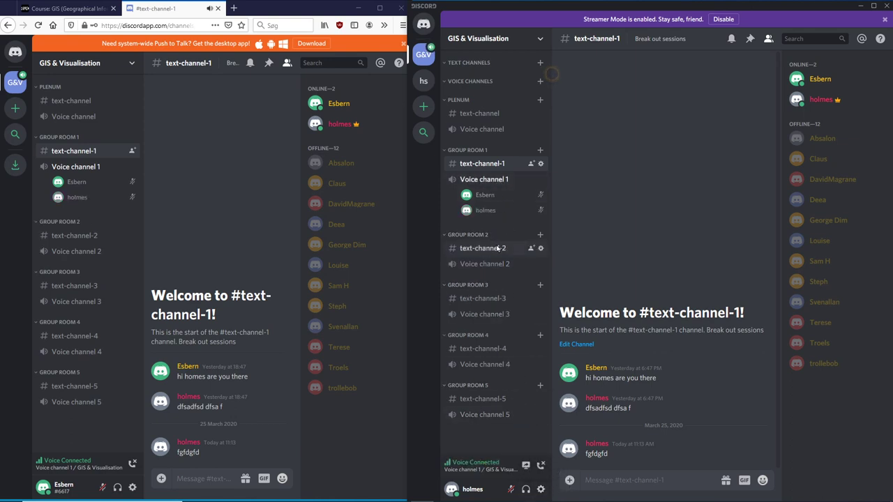
# Step: Open text-channel-2 and move both the teacher and student accounts into Voice channel 2
pyautogui.click(497, 248)
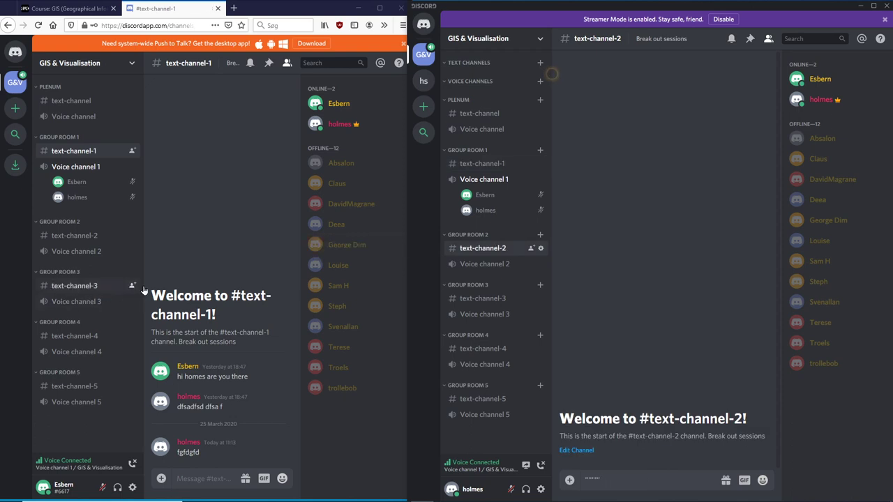
pyautogui.click(484, 264)
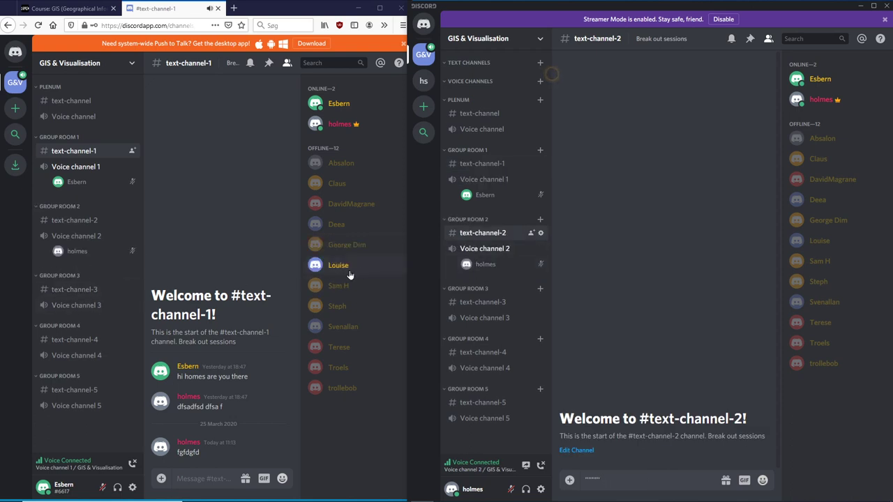
pyautogui.click(88, 237)
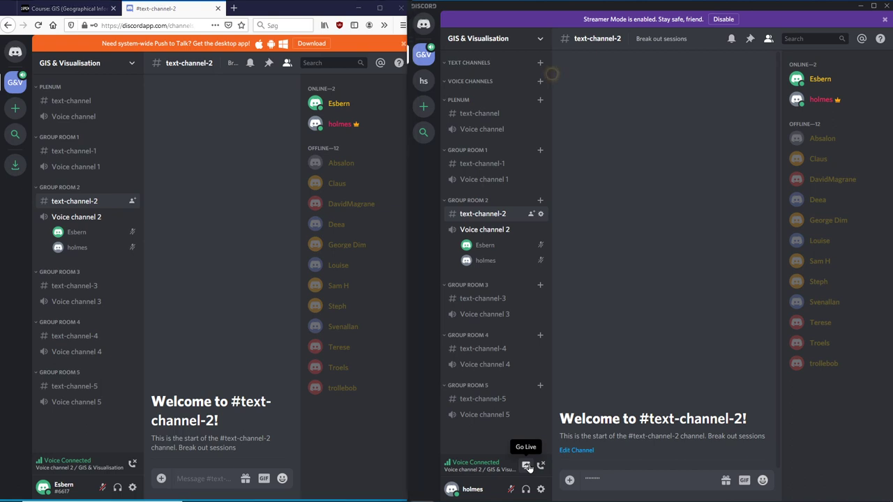
# Step: Go Live in Voice channel 2, streaming the OBS Studio application window
pyautogui.click(528, 466)
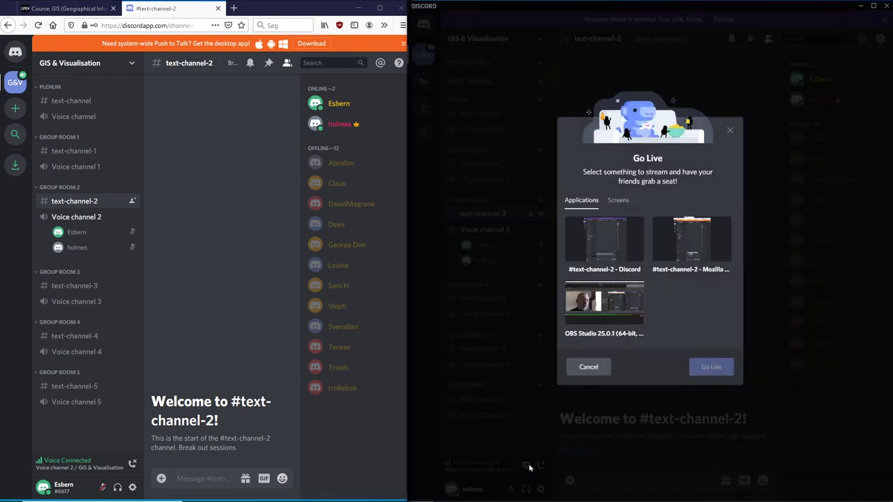
pyautogui.click(609, 304)
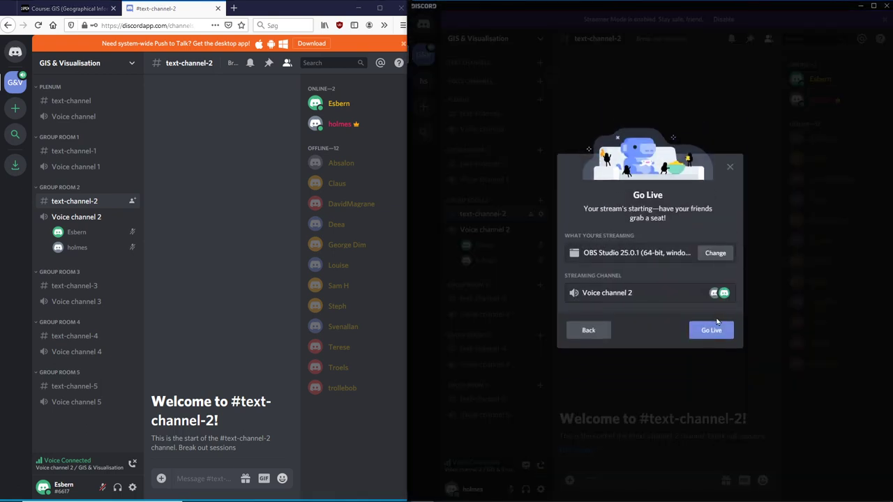
pyautogui.click(711, 331)
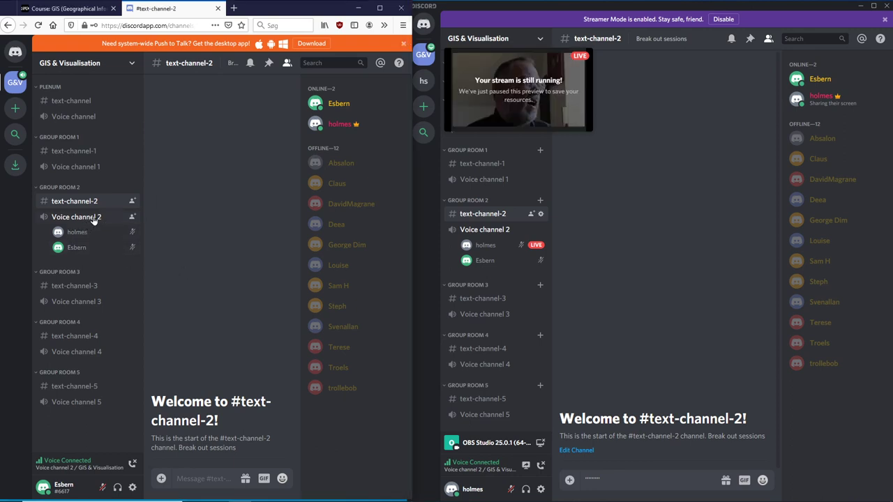
# Step: View the teacher's and student's profile cards in both clients, then stop the teacher's stream
pyautogui.moveTo(538, 253)
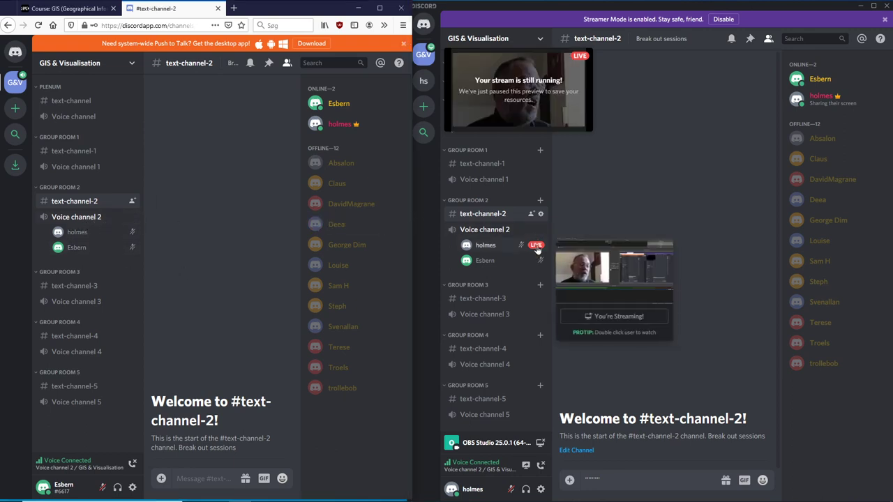
pyautogui.click(537, 248)
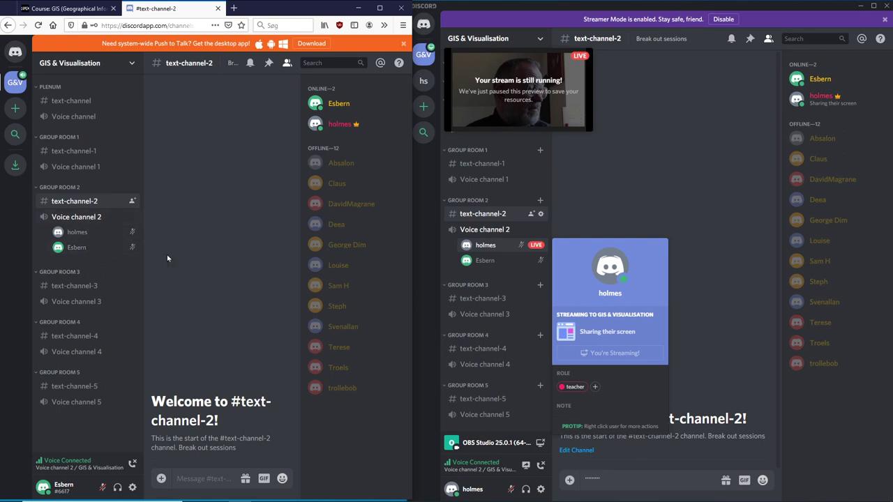
pyautogui.click(95, 237)
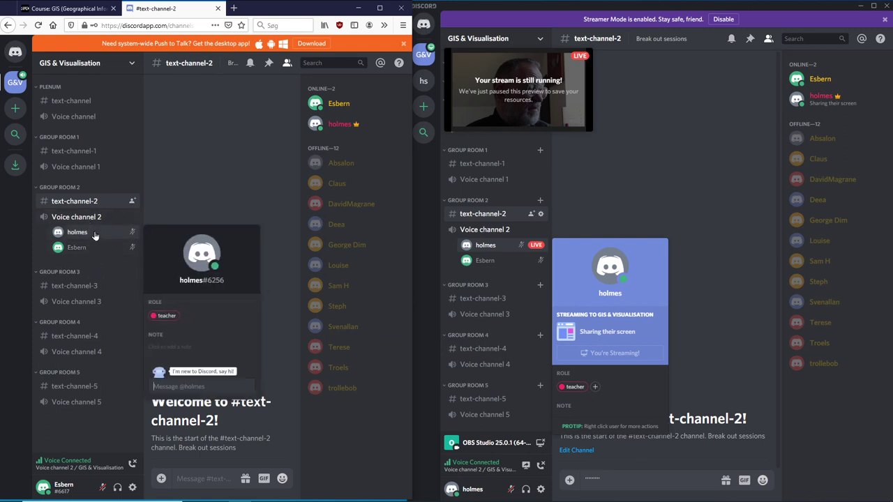
pyautogui.click(187, 194)
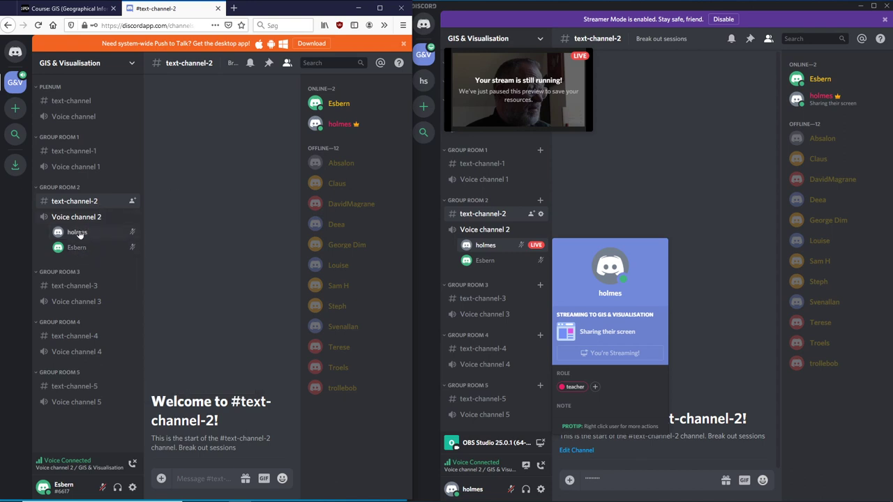
pyautogui.click(81, 236)
pyautogui.click(80, 250)
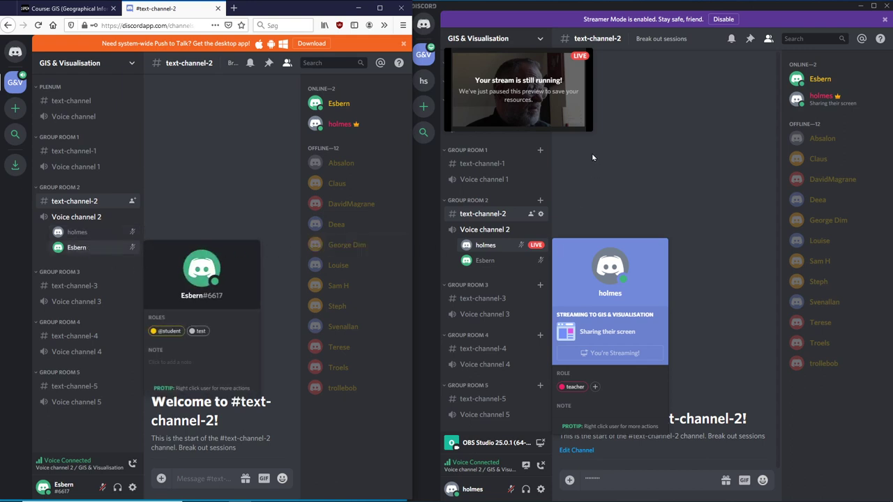
pyautogui.moveTo(571, 82)
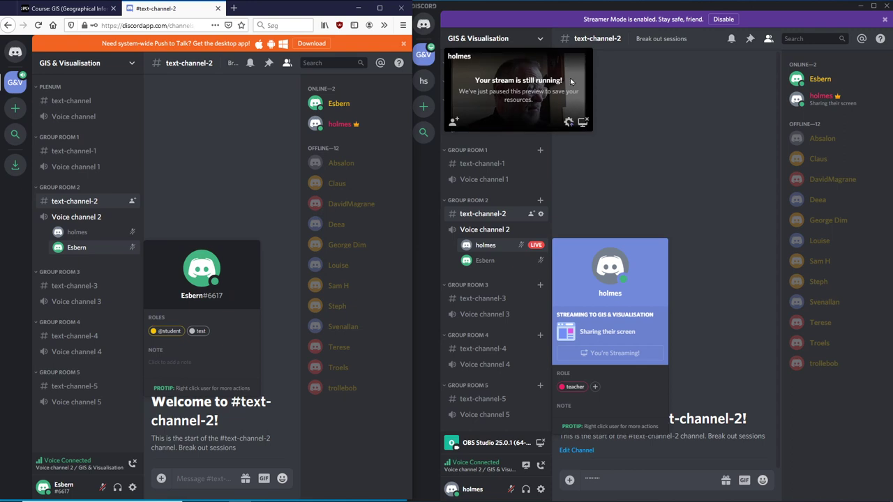
pyautogui.click(585, 123)
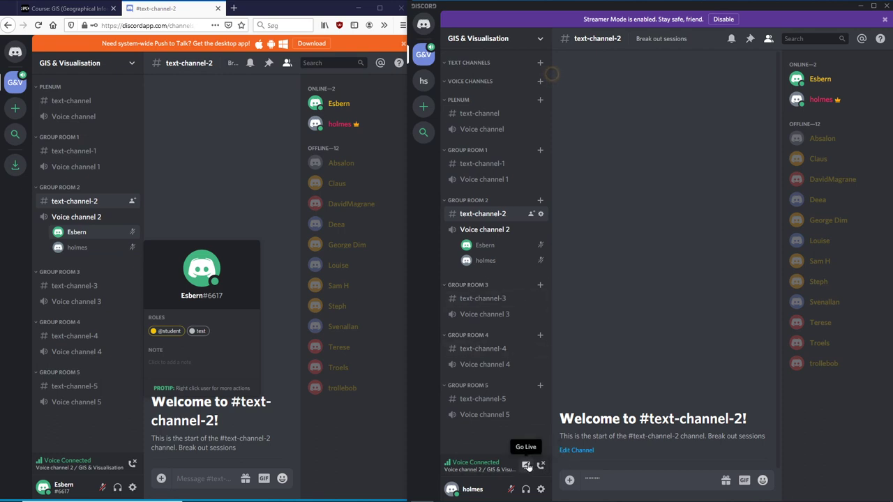
# Step: Stream the OBS Studio window to Voice channel 2 again after checking the Screens list
pyautogui.click(528, 466)
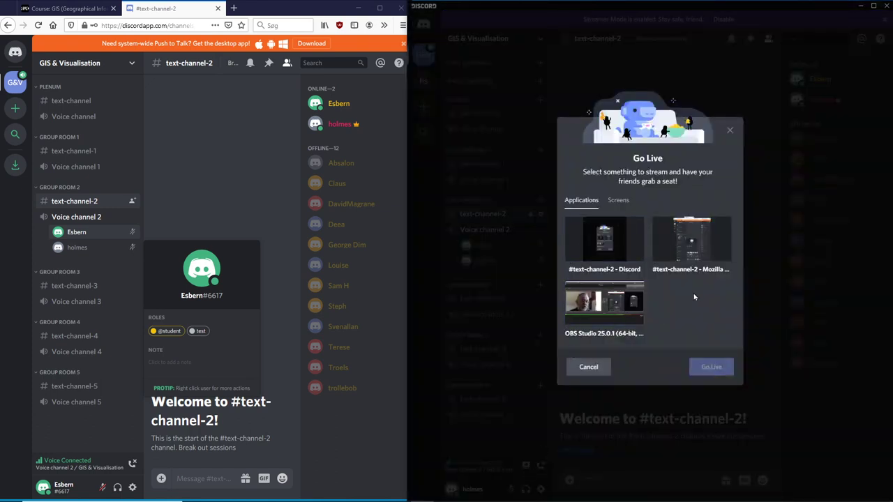
pyautogui.click(619, 201)
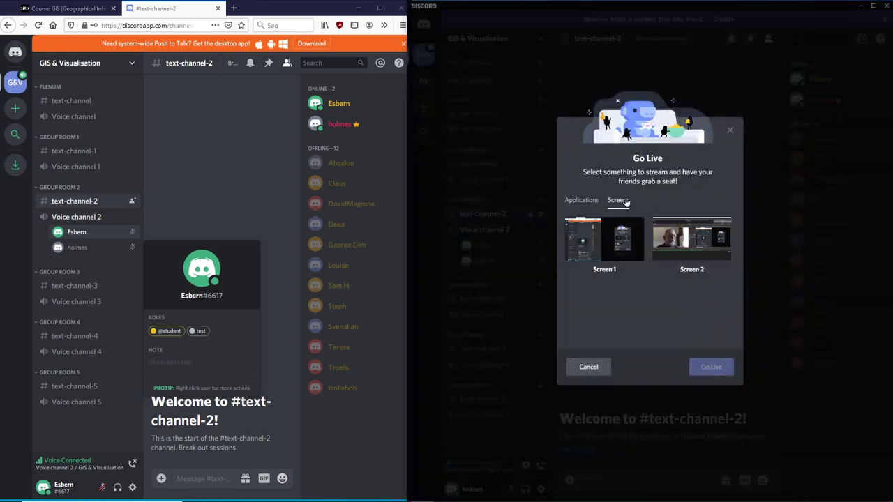
pyautogui.click(591, 202)
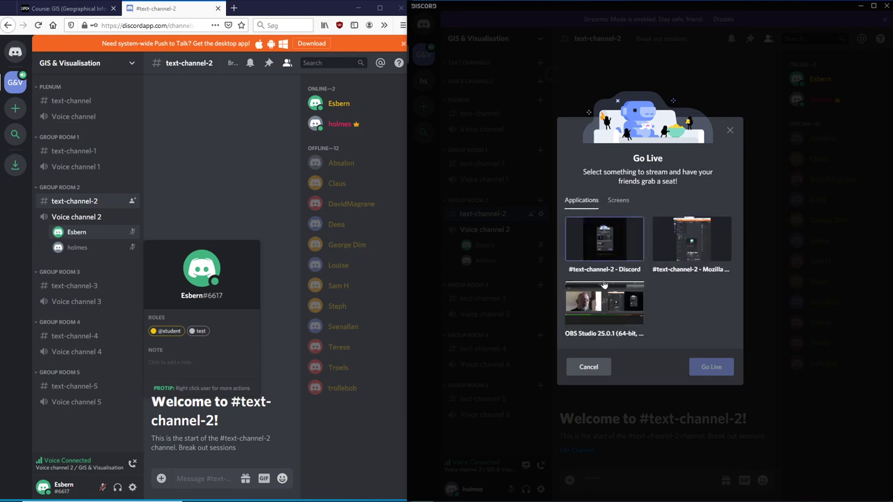
pyautogui.click(601, 307)
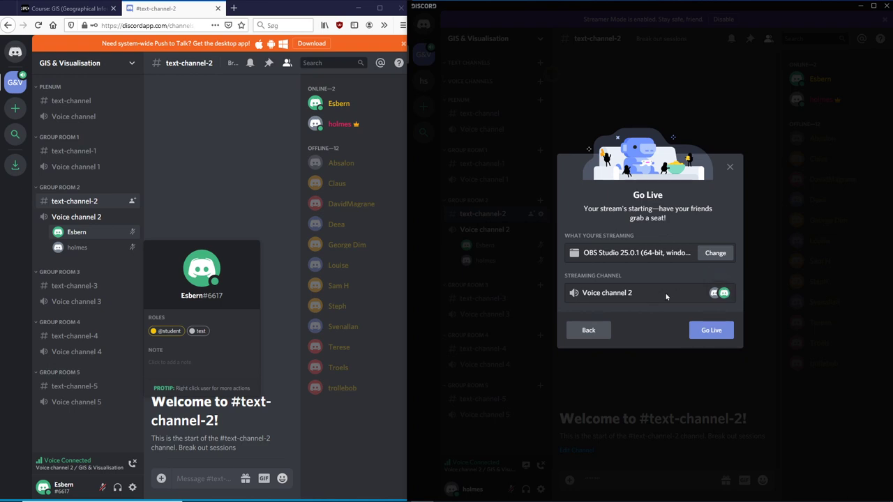
pyautogui.click(710, 328)
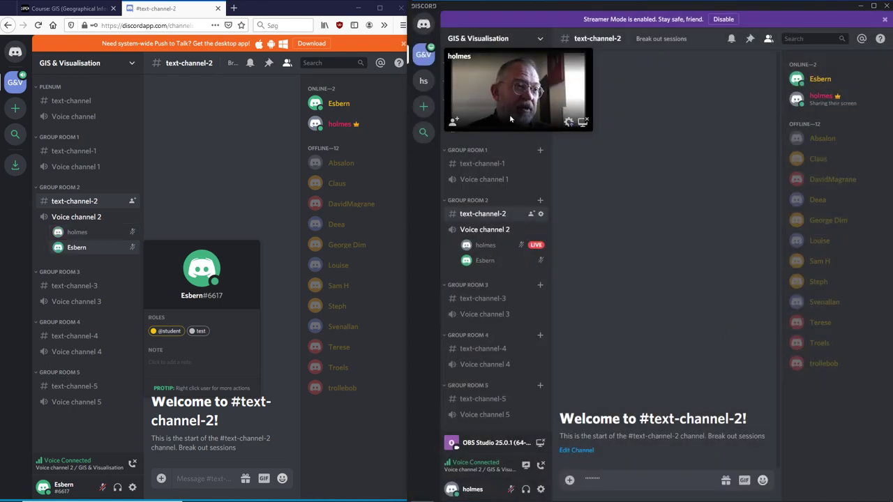
# Step: Open and close the streaming teacher's profile card
pyautogui.moveTo(535, 247)
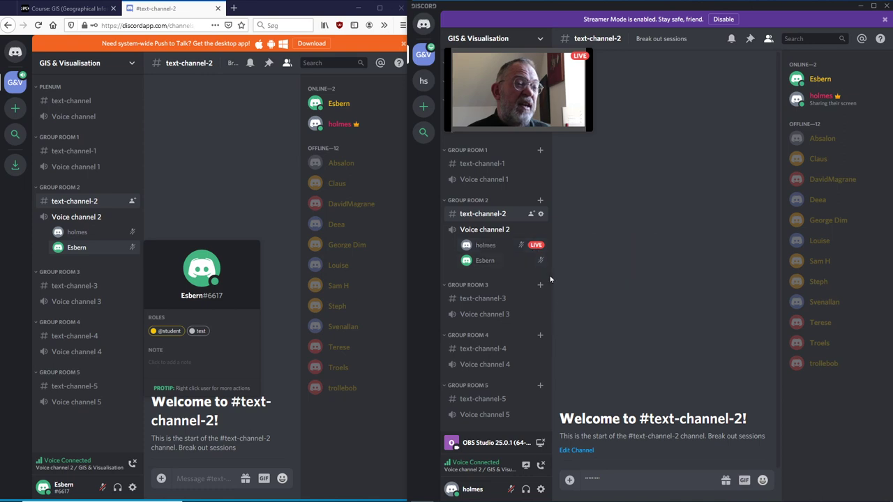
pyautogui.click(535, 247)
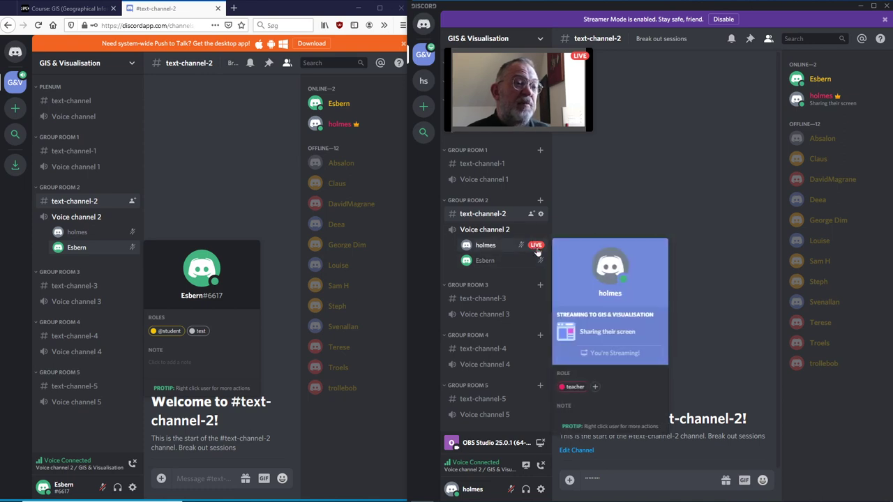
pyautogui.click(603, 164)
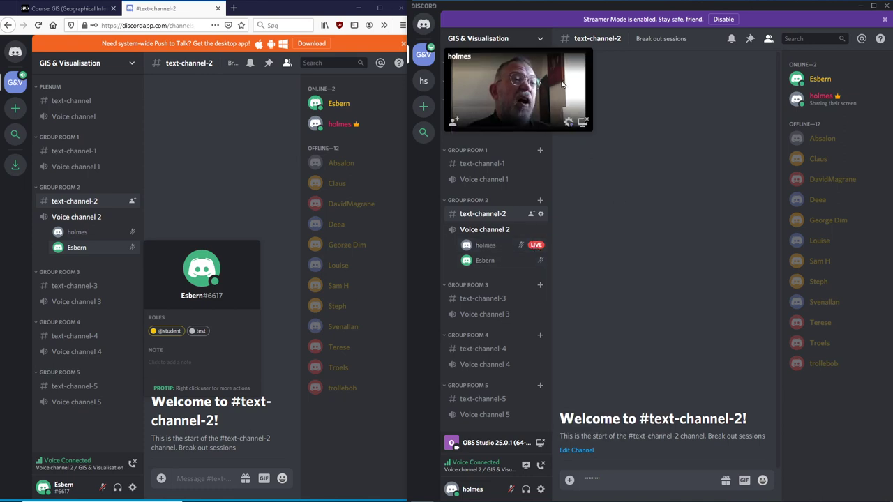
# Step: Stop the teacher's OBS Studio live stream from the stream preview
pyautogui.click(584, 122)
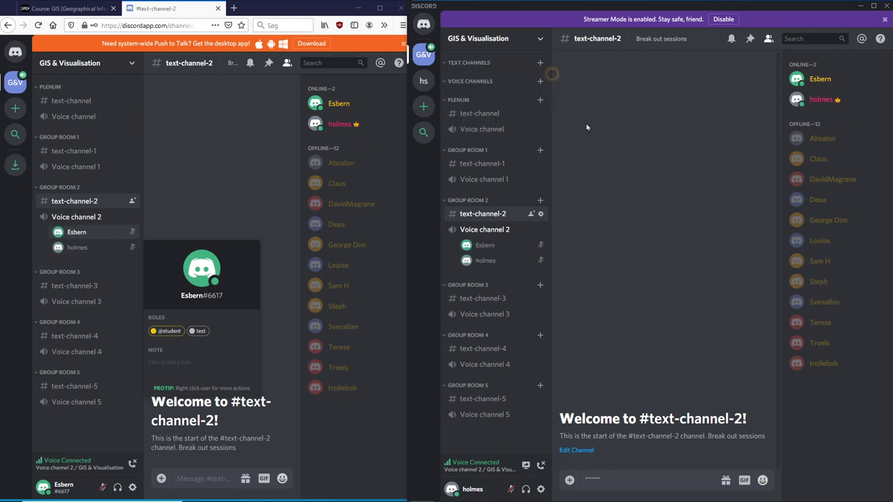